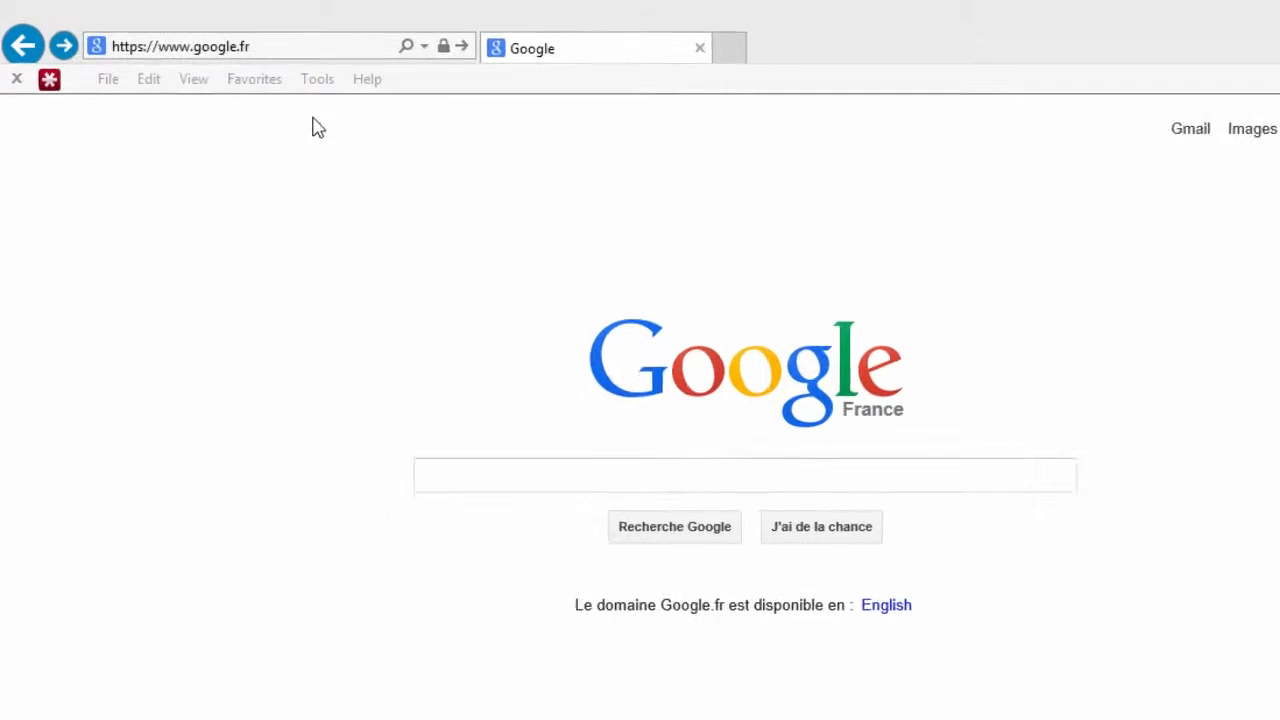
# Open the website video-editor-software.com/fr in the browser.
pyautogui.click(261, 48)
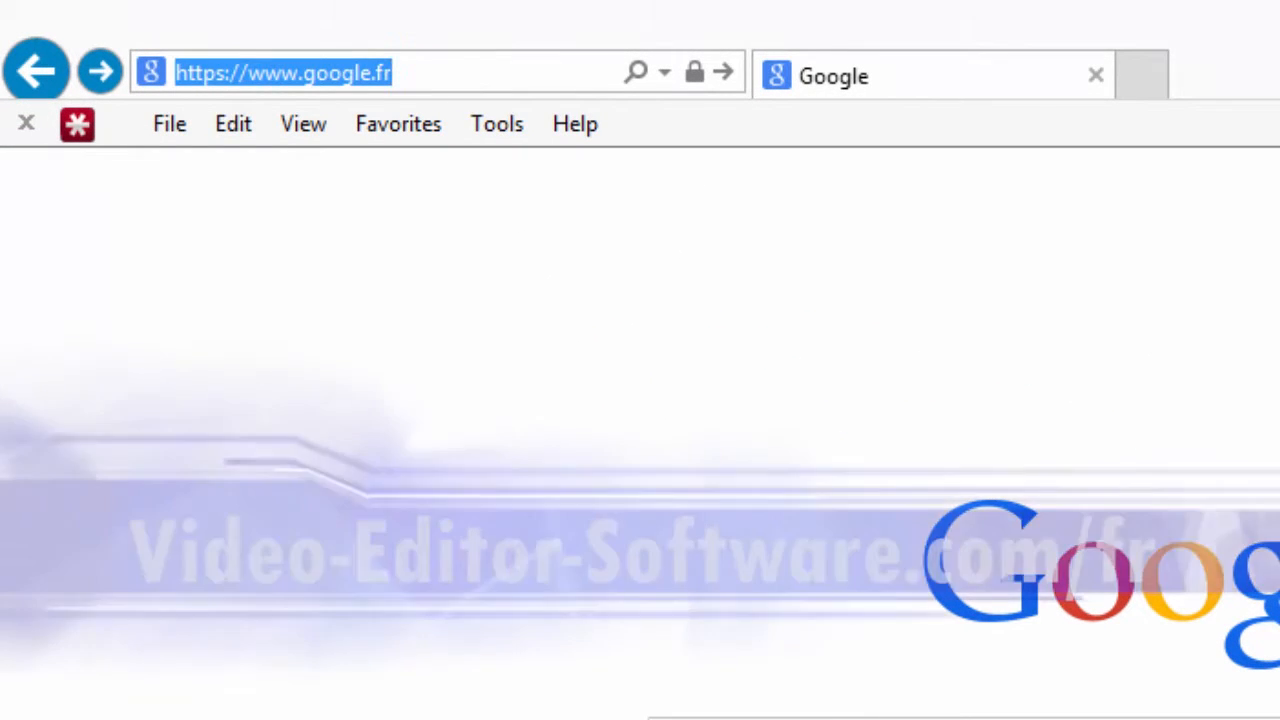
pyautogui.write('video-editor-software.com/')
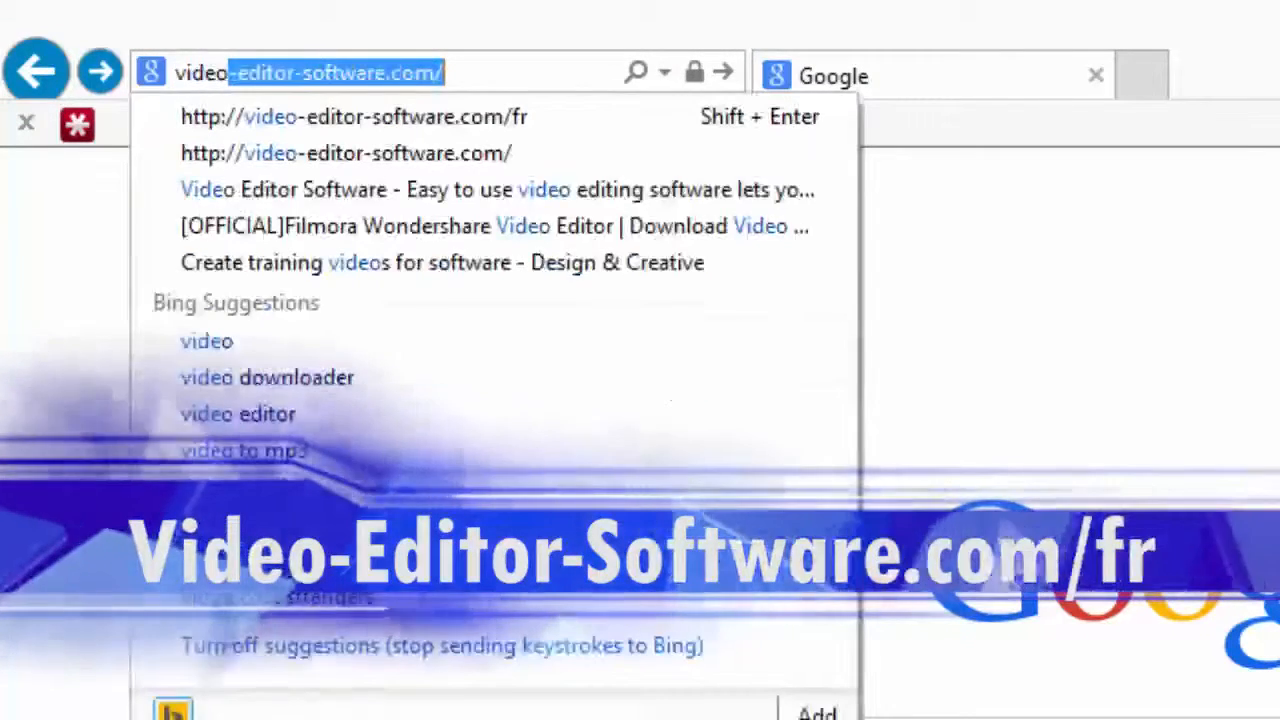
pyautogui.press('Down')
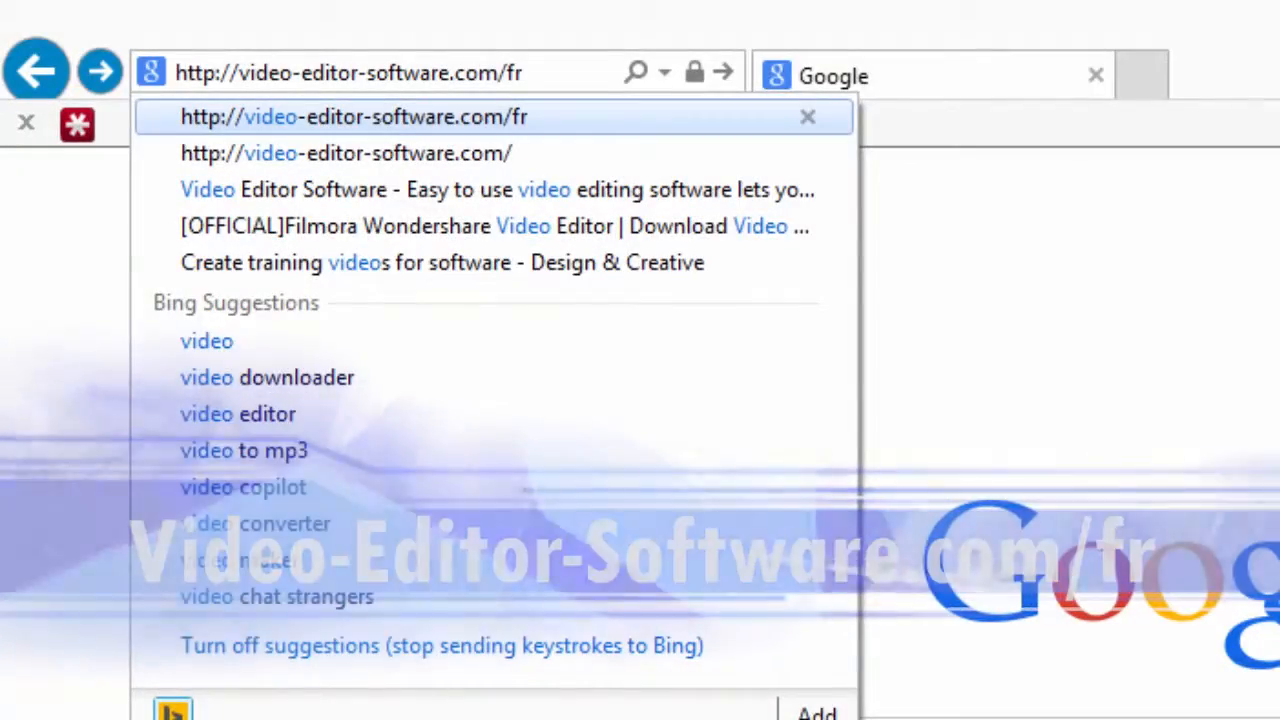
pyautogui.press('Return')
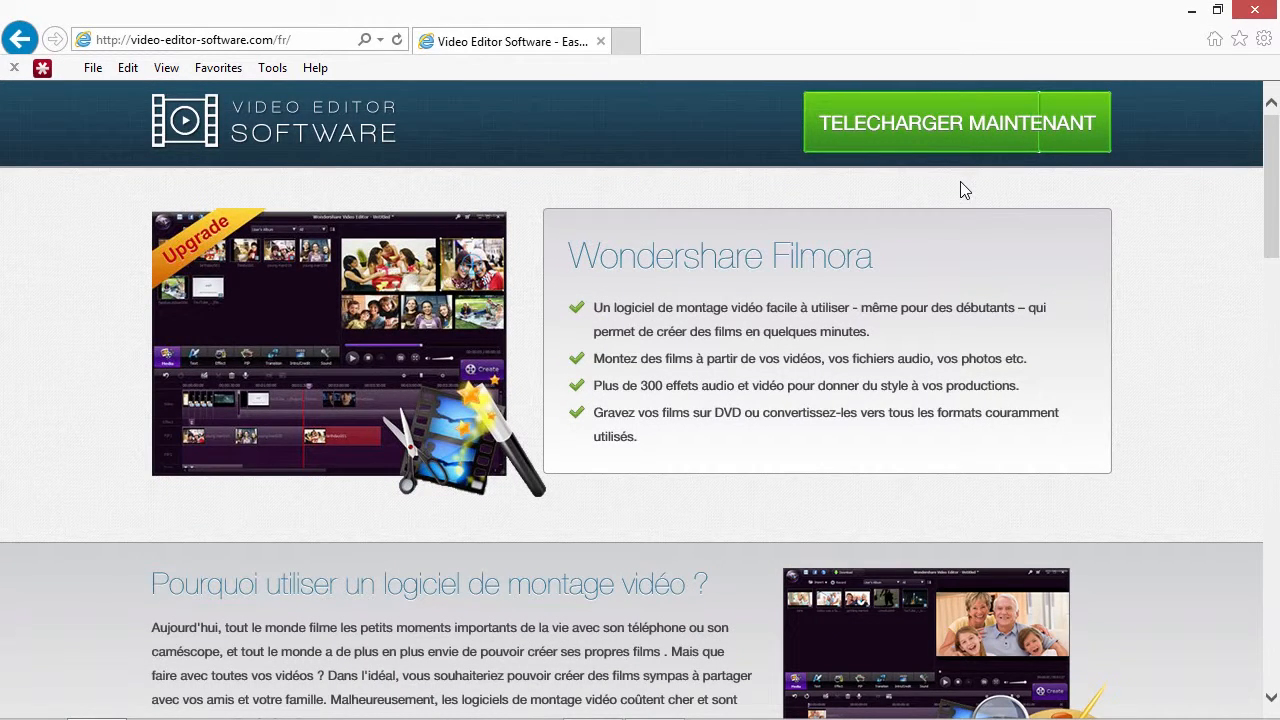
# Go to the Wondershare Filmora product page and start the free download for Windows.
pyautogui.click(970, 130)
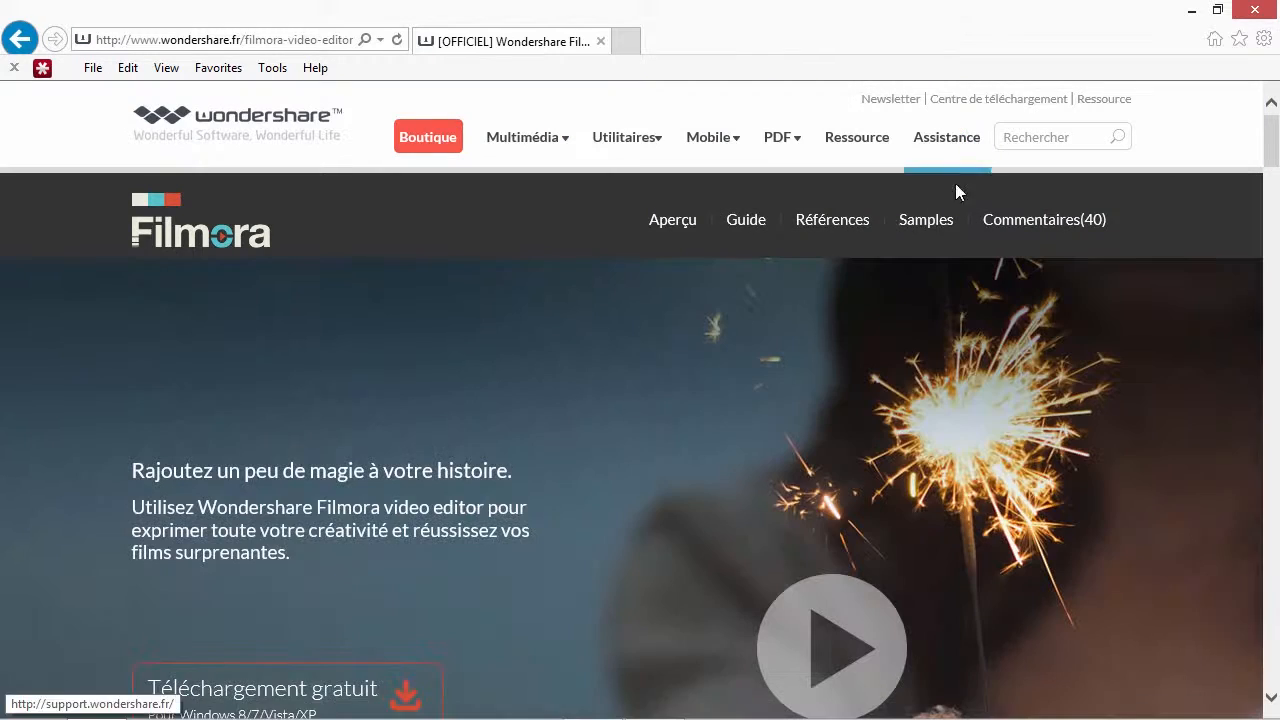
pyautogui.scroll(-3, 666, 471)
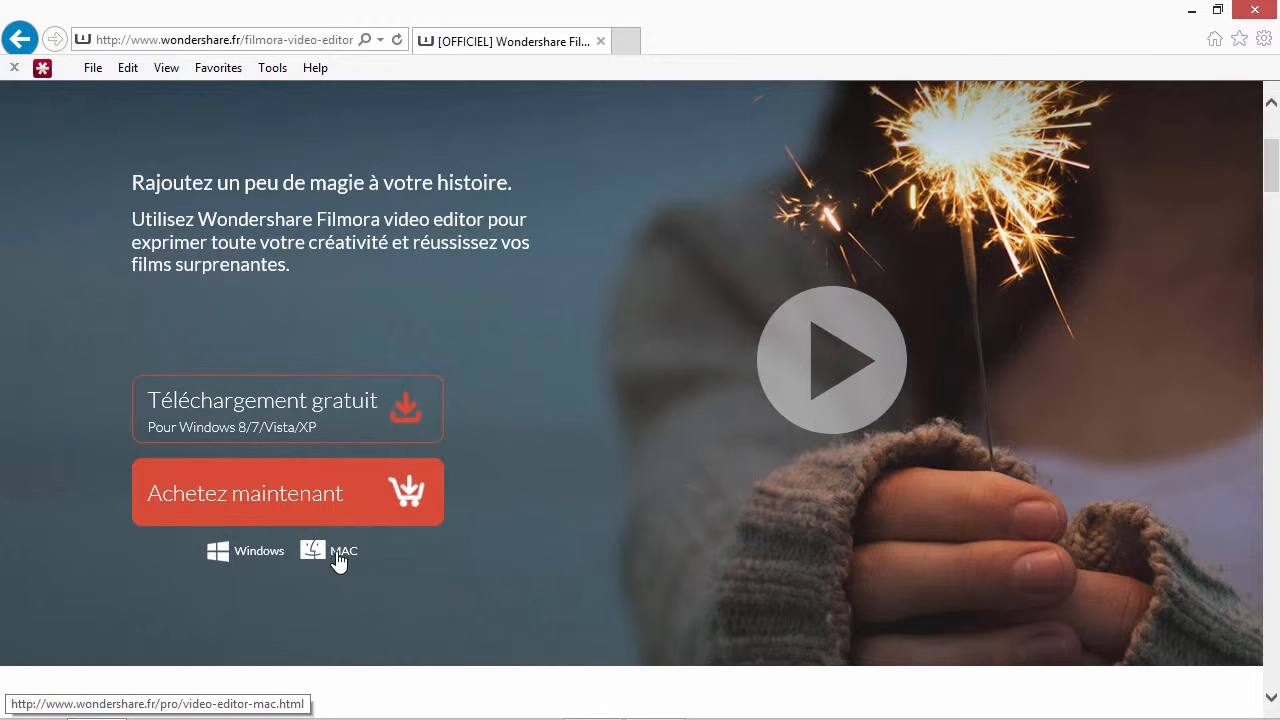
pyautogui.click(314, 409)
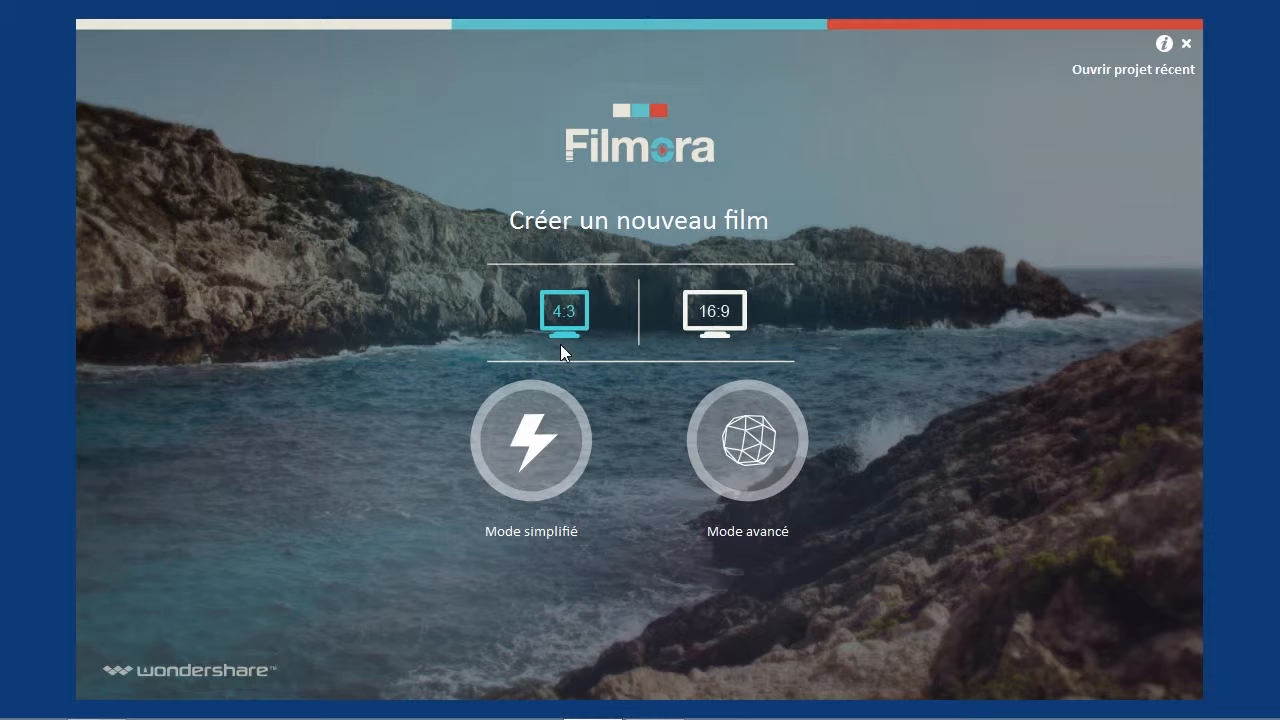
# Switch to Wondershare Filmora and create a new film in 4:3 format using the advanced mode.
pyautogui.click(715, 318)
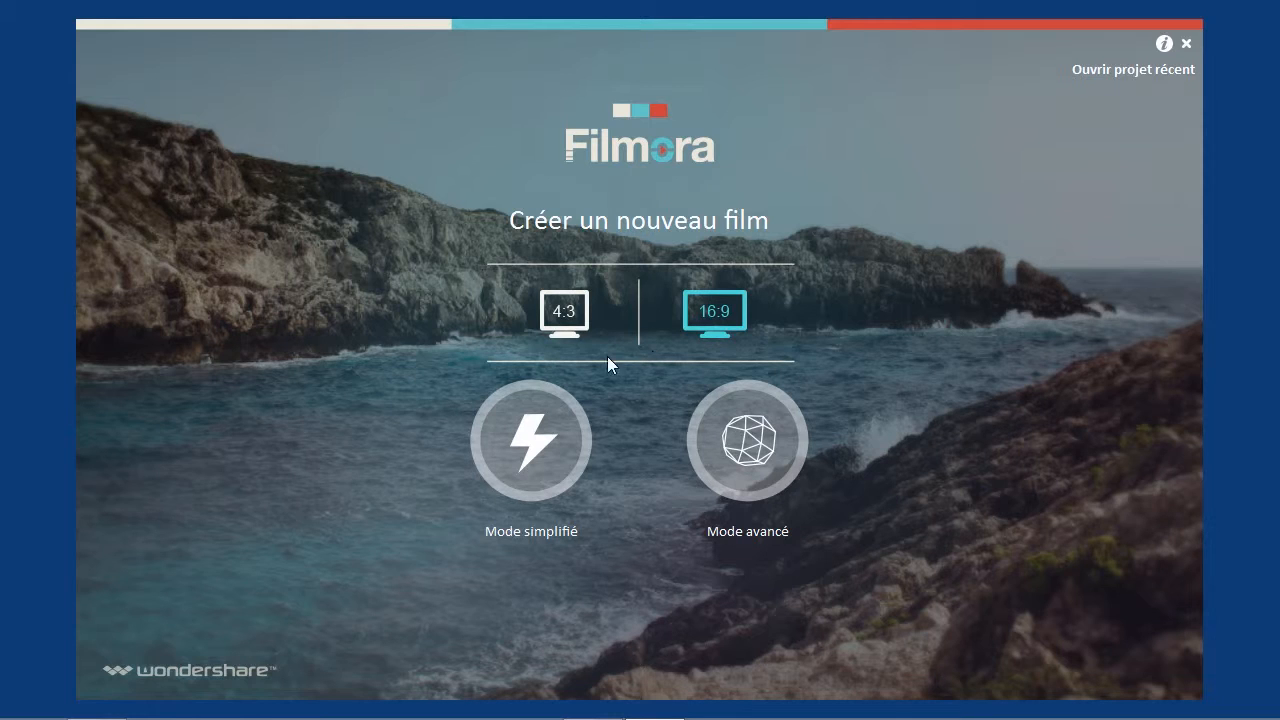
pyautogui.click(566, 315)
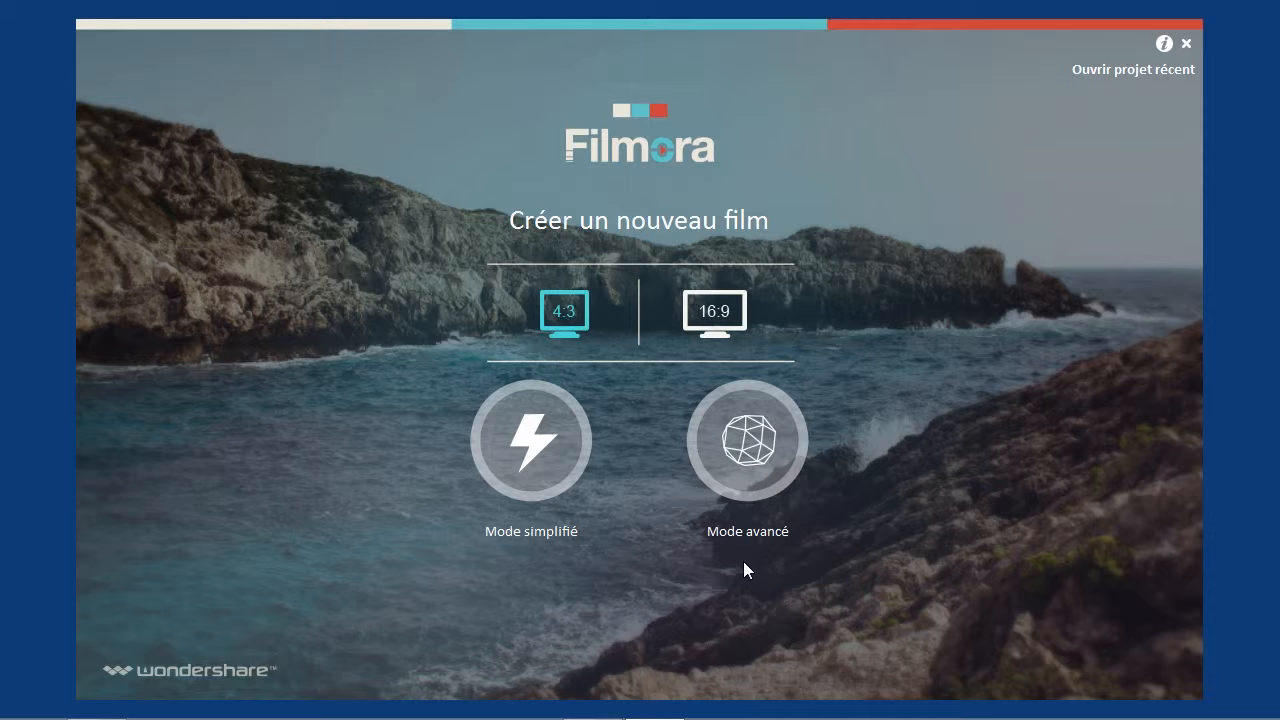
pyautogui.click(750, 473)
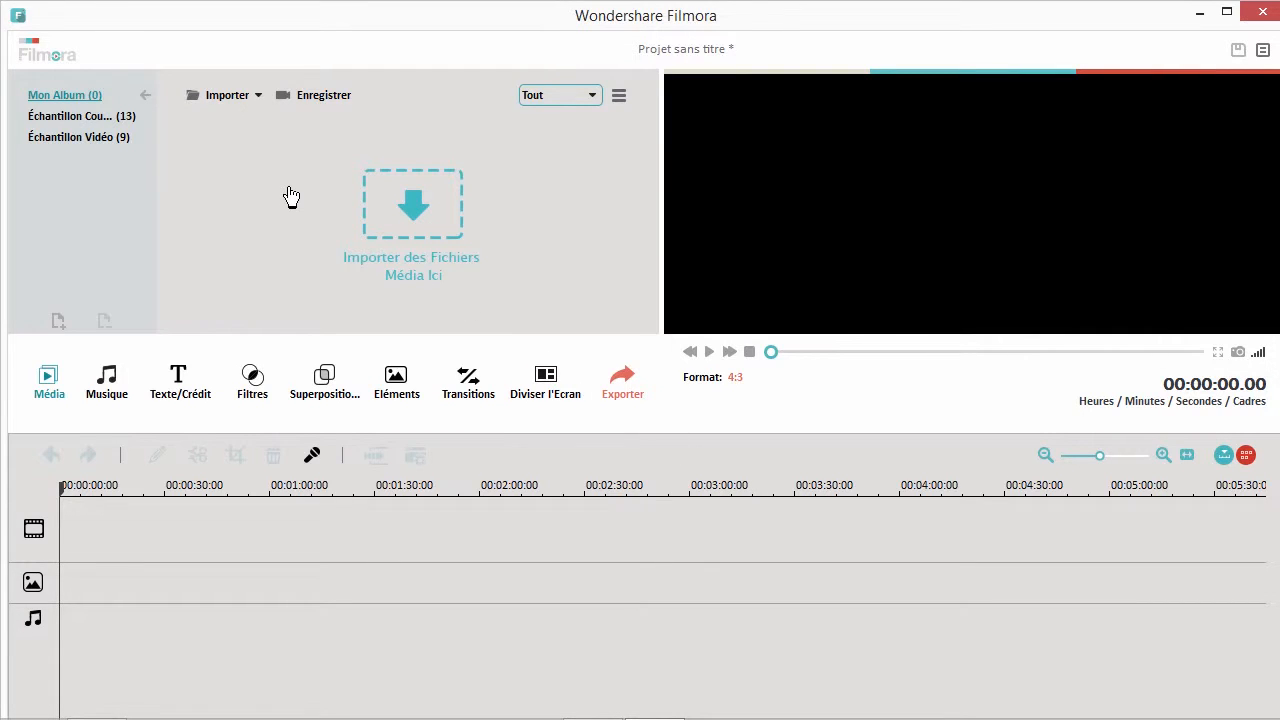
# Examine the program settings, including the language and automatic update options, and close them without saving.
pyautogui.click(53, 56)
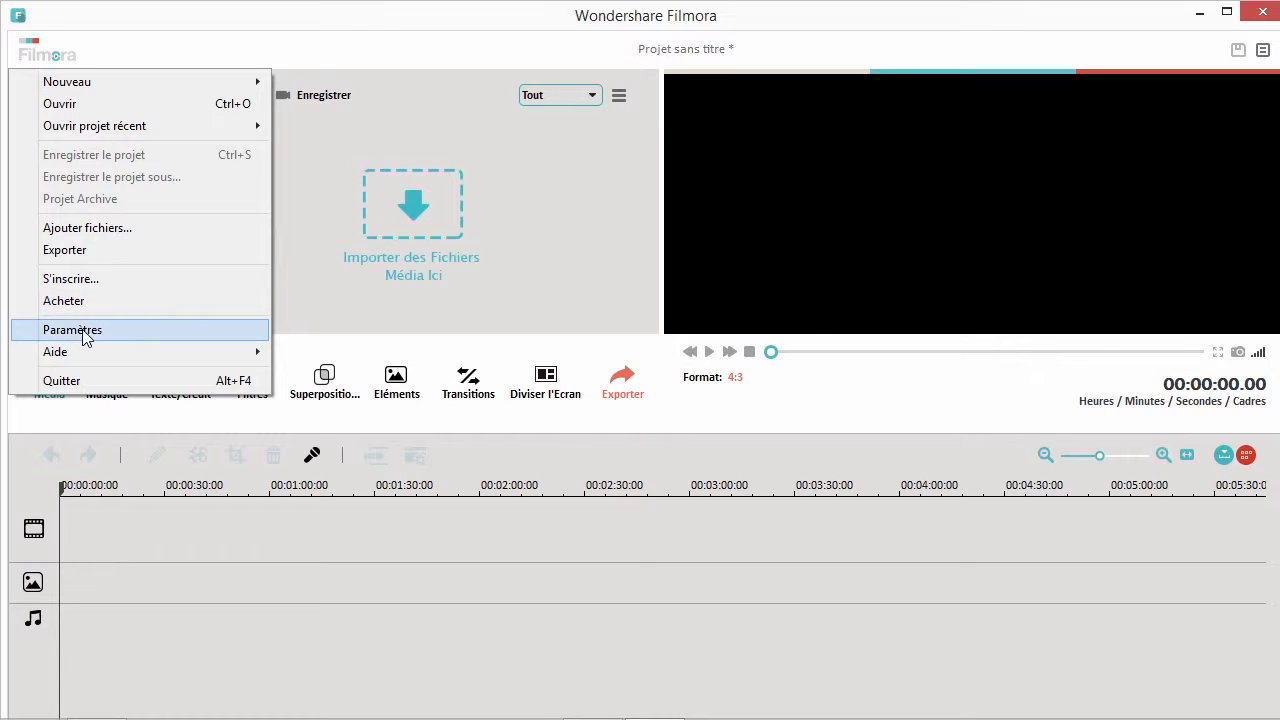
pyautogui.click(131, 329)
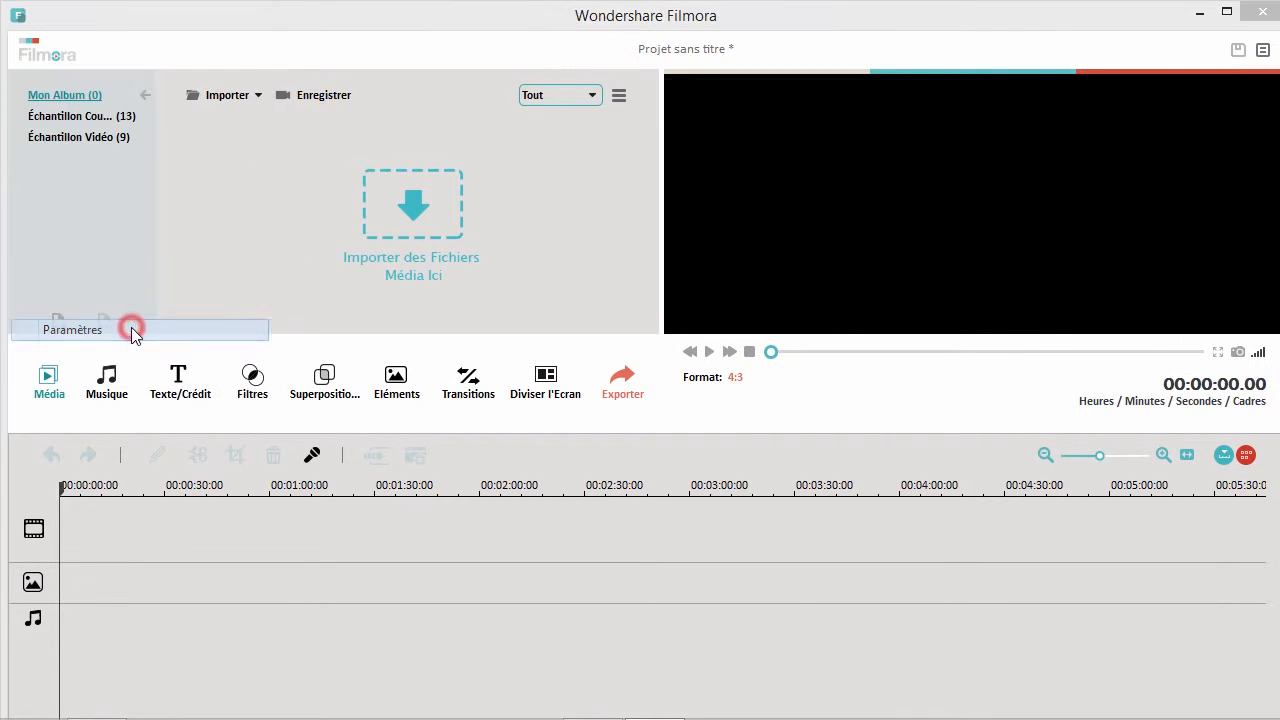
pyautogui.click(847, 287)
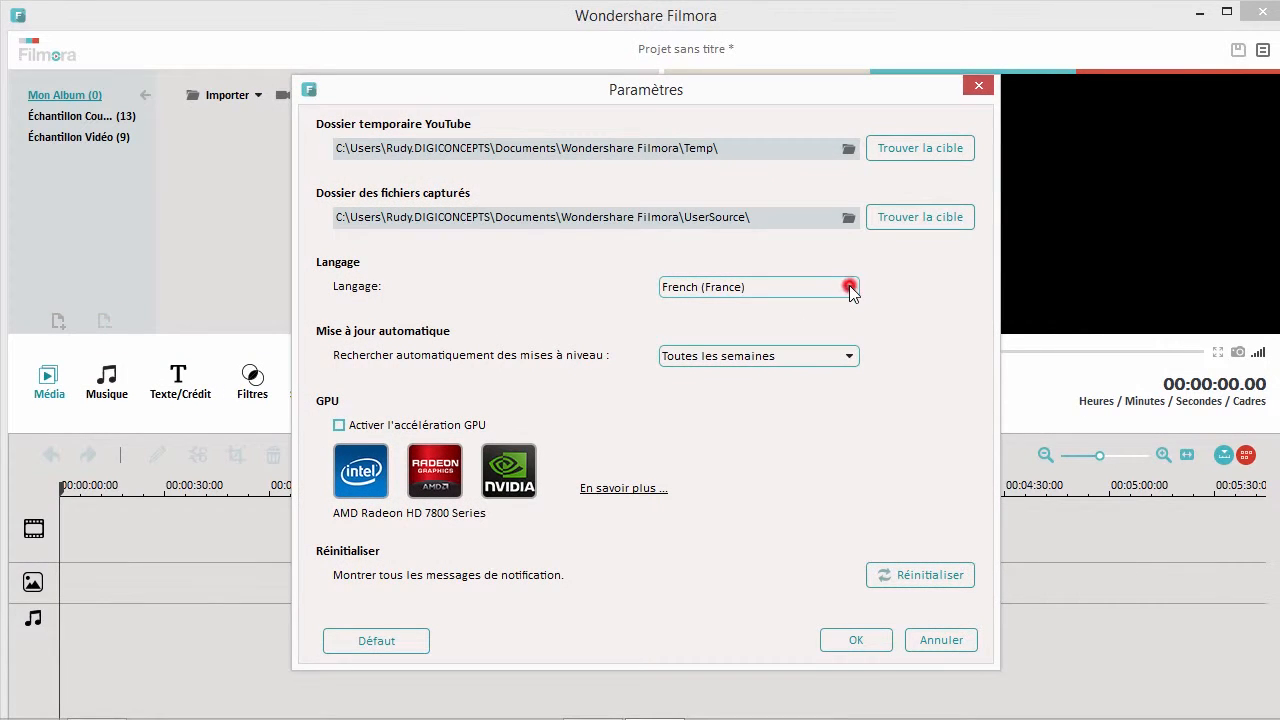
pyautogui.moveTo(849, 356)
pyautogui.mouseDown()
pyautogui.moveTo(849, 324)
pyautogui.moveTo(849, 350)
pyautogui.mouseUp()
pyautogui.click(811, 466)
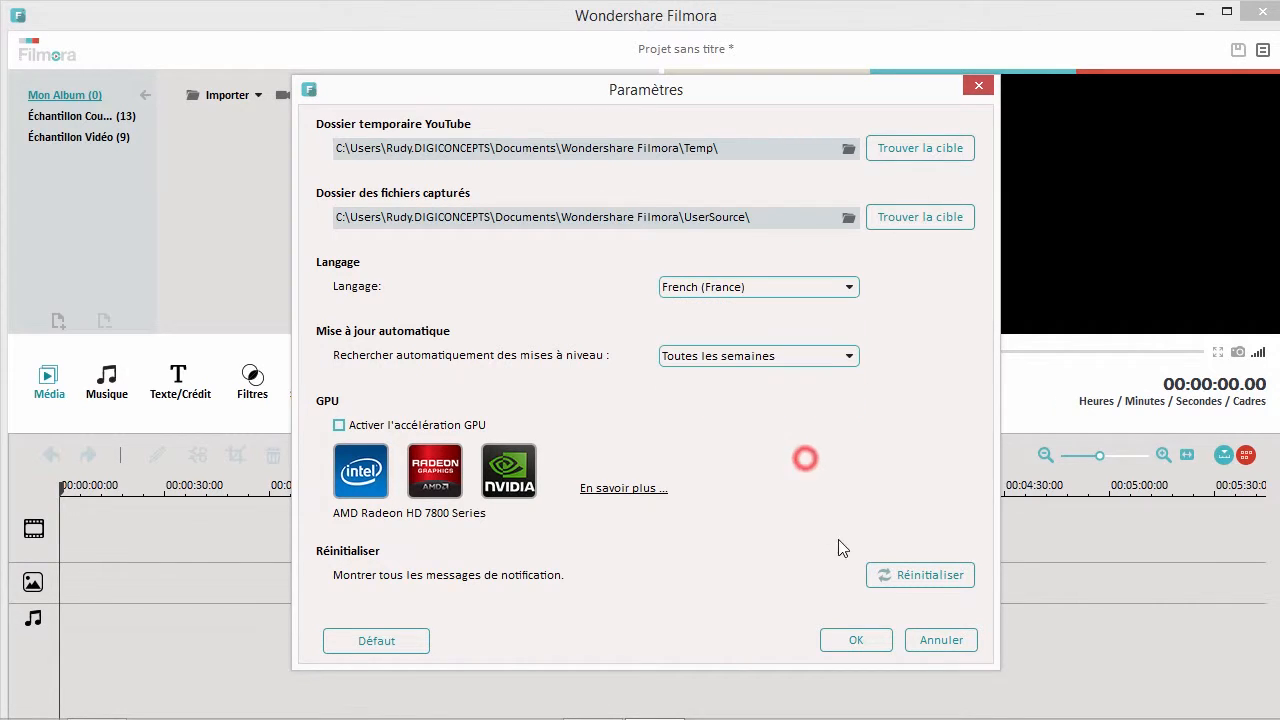
pyautogui.click(941, 640)
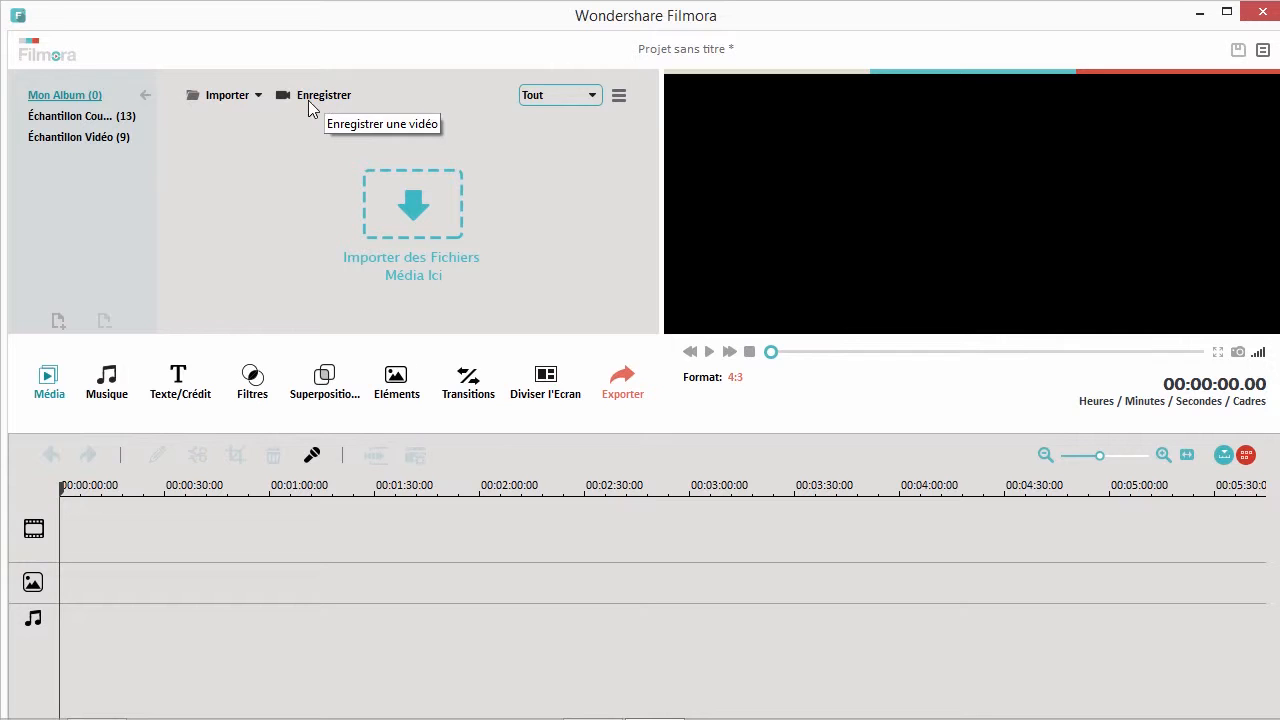
# Import the videos "cat playing with a bird, really very cool.mp4" and "Flying eagle point of view 1.mp4" from the Videos folder.
pyautogui.click(227, 97)
pyautogui.click(242, 200)
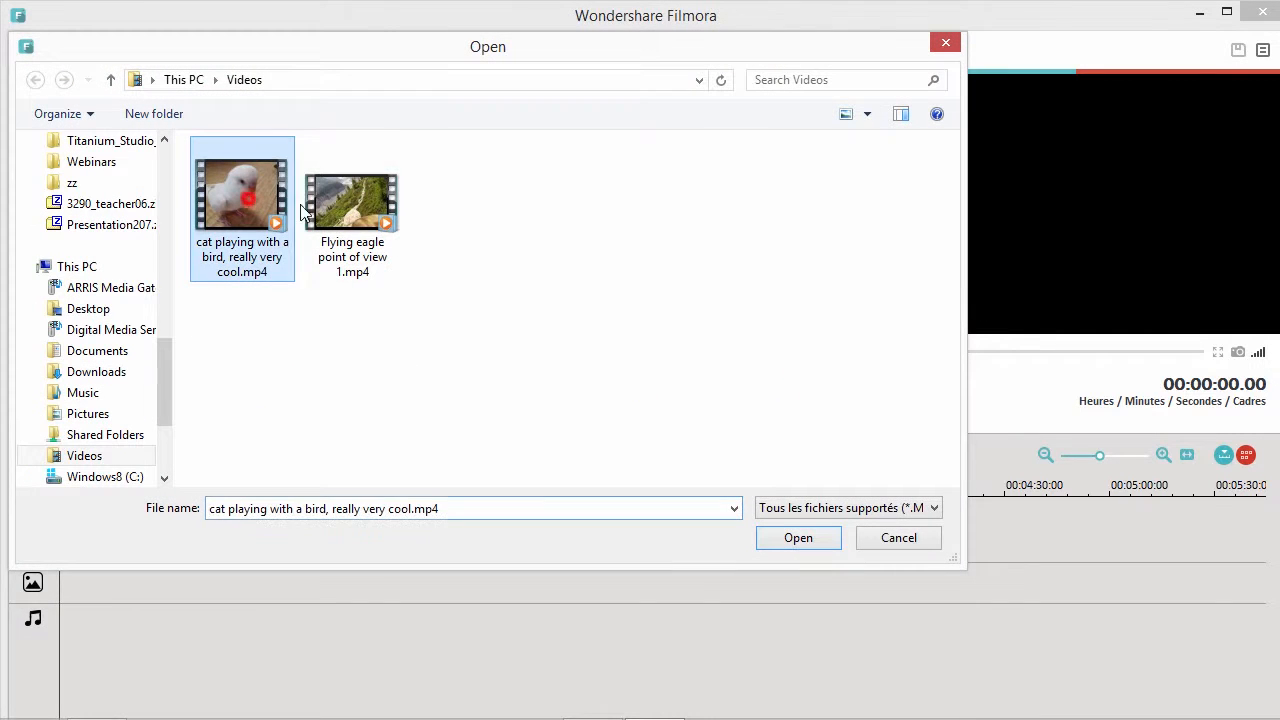
pyautogui.keyDown('ctrl'); pyautogui.click(395, 245); pyautogui.keyUp('ctrl')
pyautogui.click(798, 538)
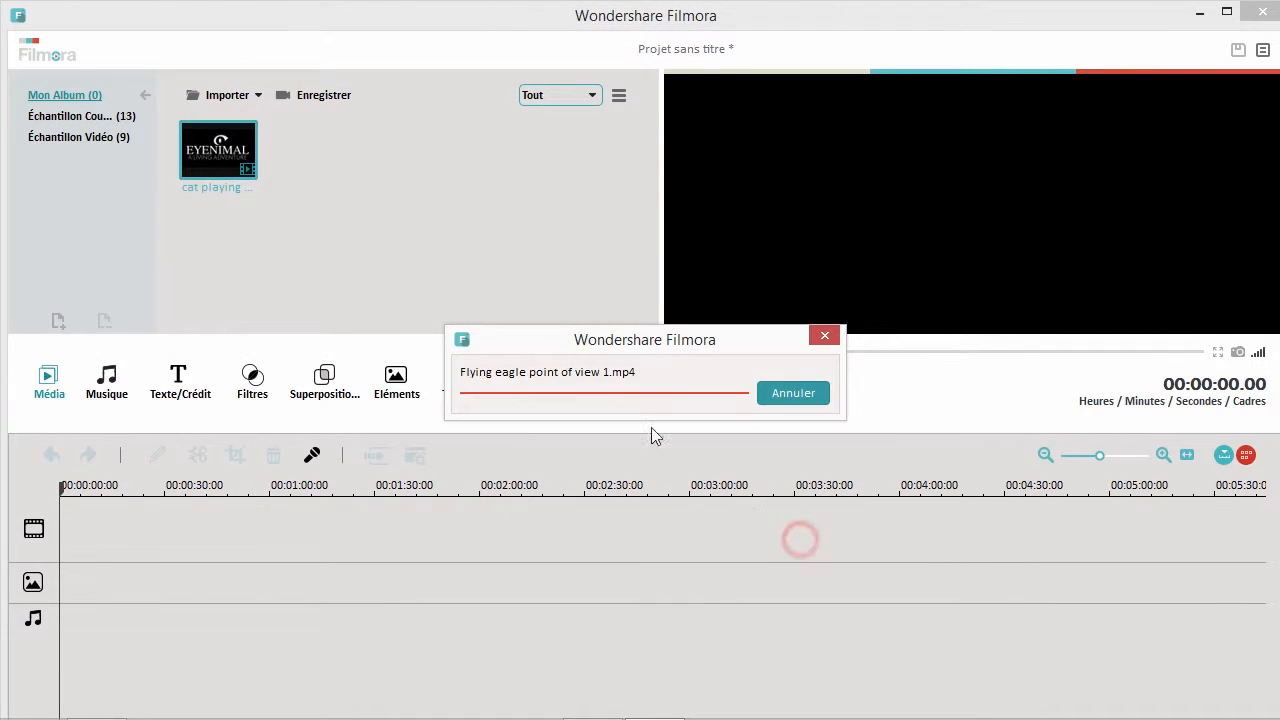
# Preview the first few seconds of the Flying eagle video from the album.
pyautogui.click(310, 155)
pyautogui.click(709, 352)
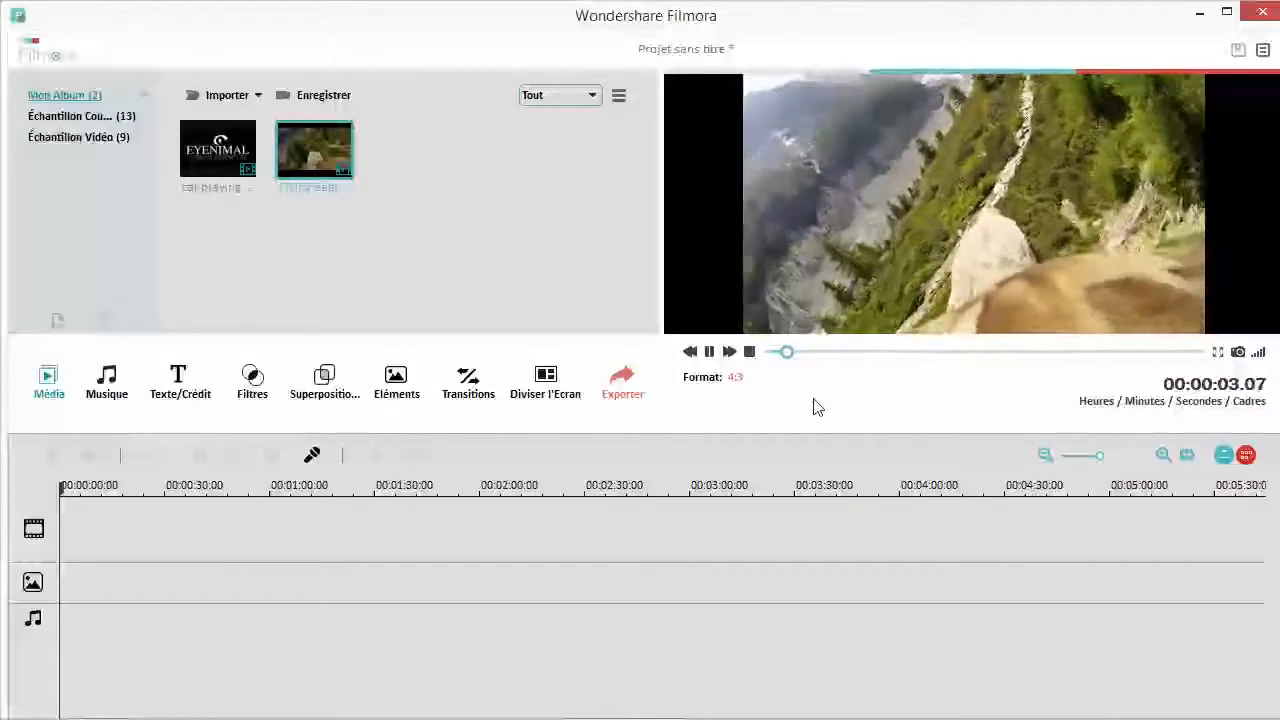
pyautogui.click(709, 352)
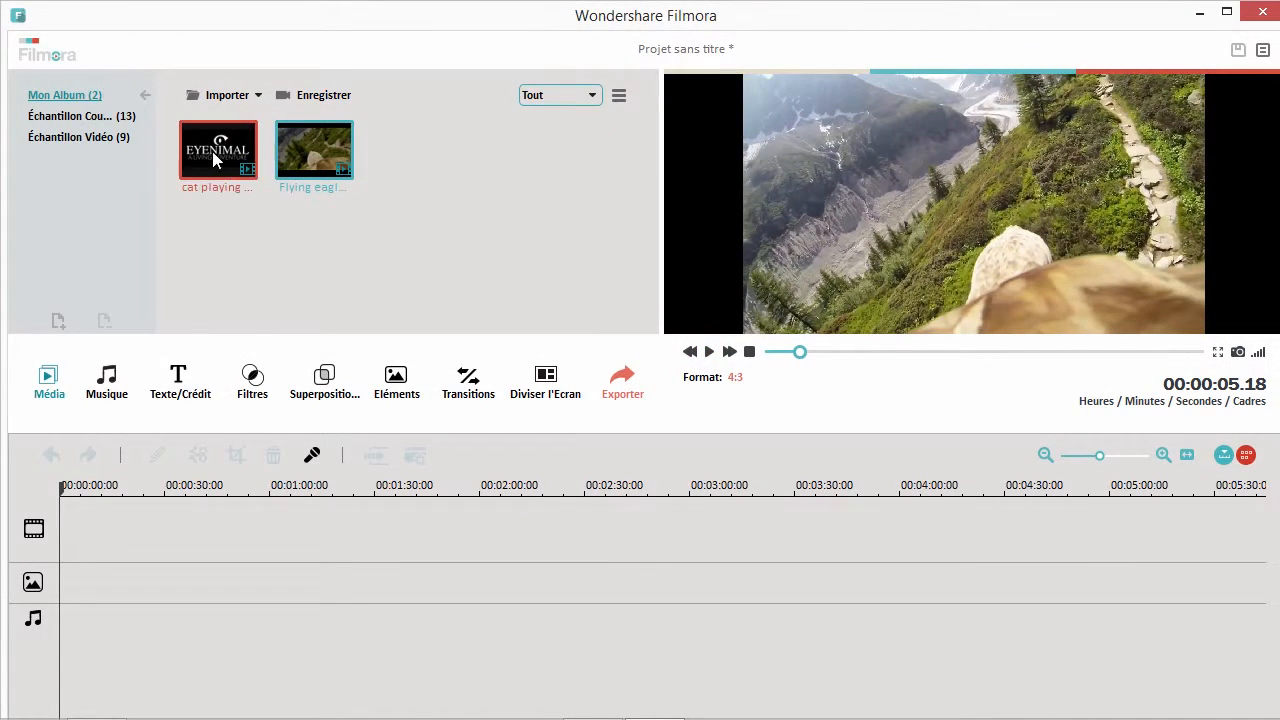
# Place the cat video at the start of the video track and the Flying eagle video directly behind it.
pyautogui.moveTo(217, 150); pyautogui.dragTo(96, 542)
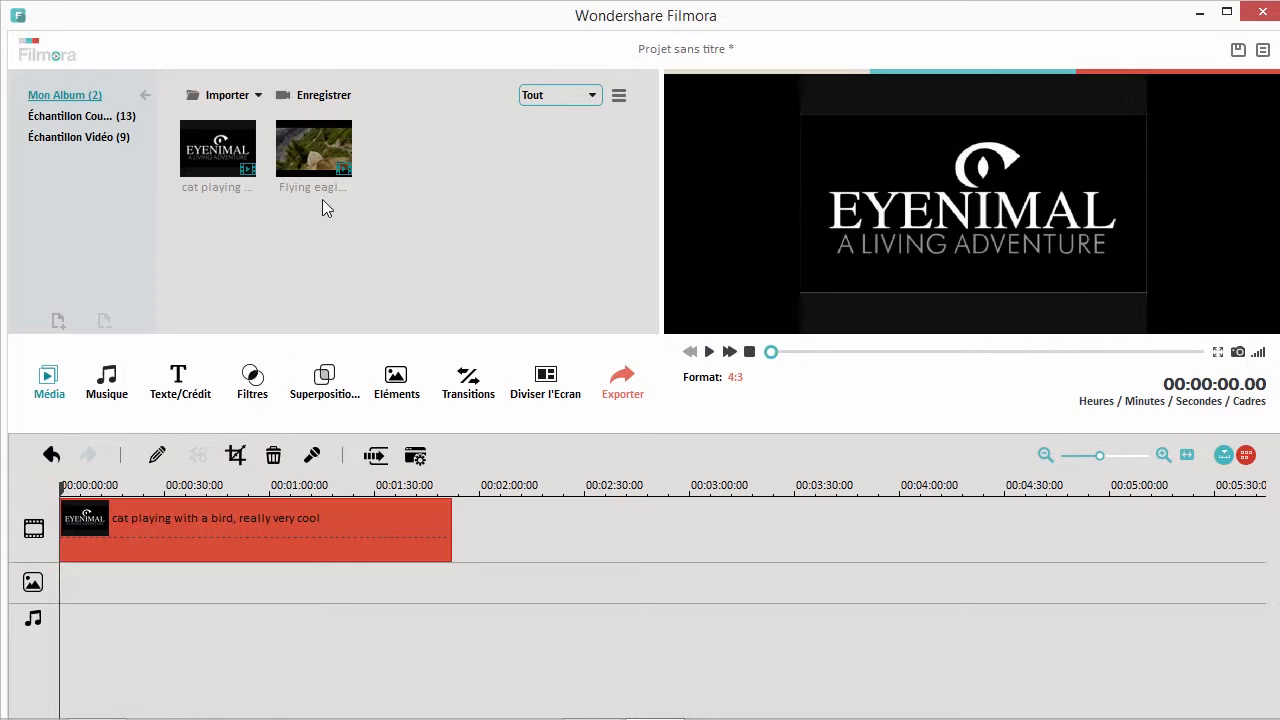
pyautogui.moveTo(320, 137); pyautogui.dragTo(494, 554)
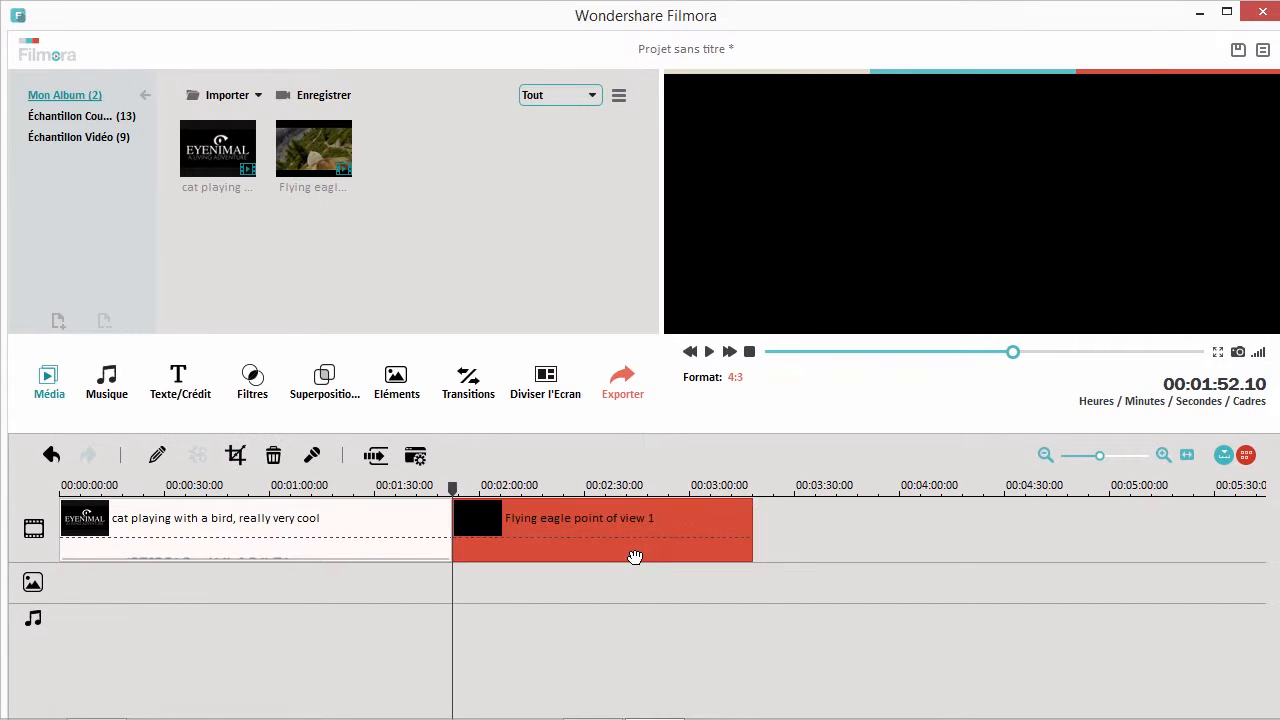
# Trim about 5 seconds off the cat clip's start and shorten its end so it lasts about 1:03.
pyautogui.click(335, 533)
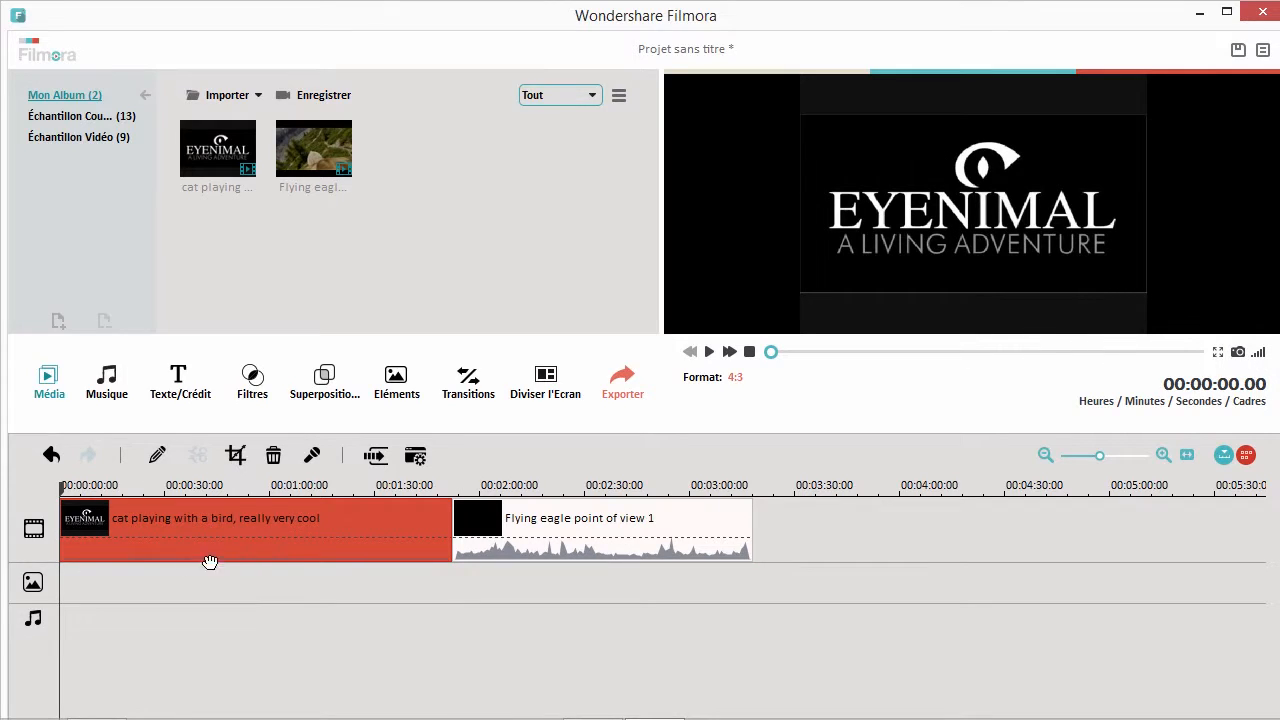
pyautogui.moveTo(60, 546)
pyautogui.mouseDown()
pyautogui.moveTo(89, 546)
pyautogui.moveTo(78, 548)
pyautogui.mouseUp()
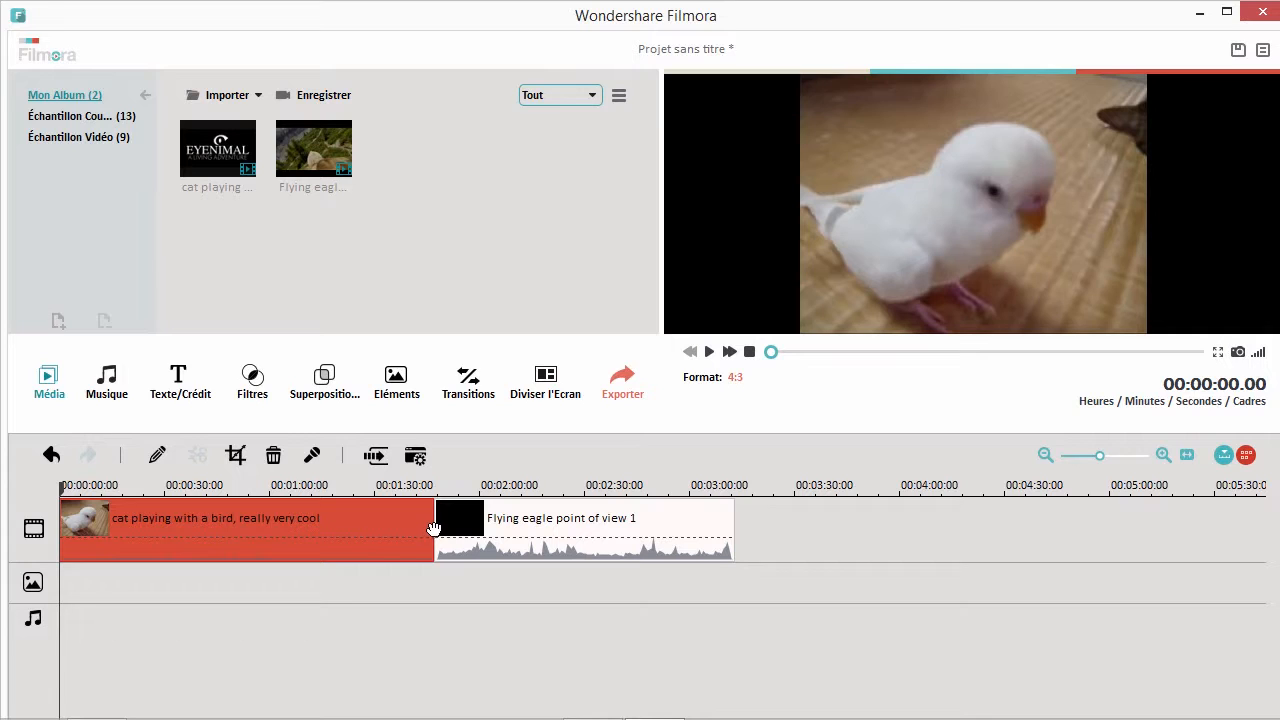
pyautogui.moveTo(432, 518); pyautogui.dragTo(519, 490)
# Split the Flying eagle clip at 00:02:11.10.
pyautogui.click(503, 527)
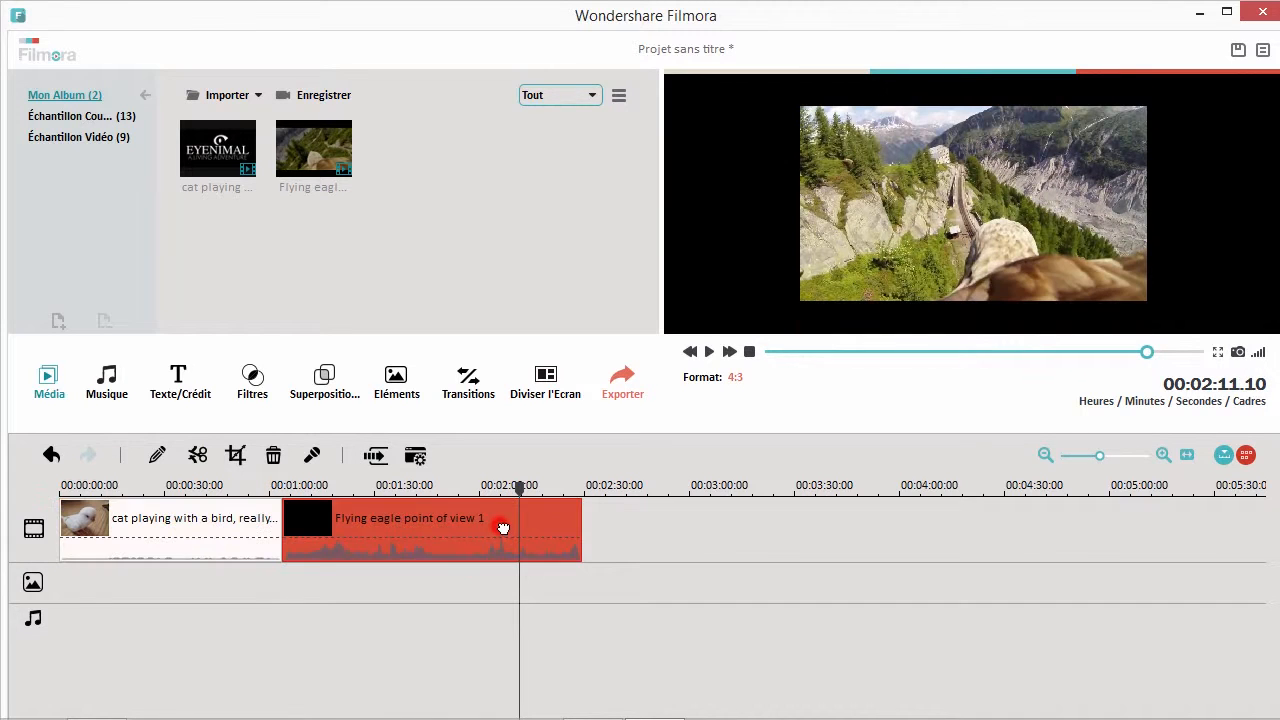
pyautogui.click(199, 457)
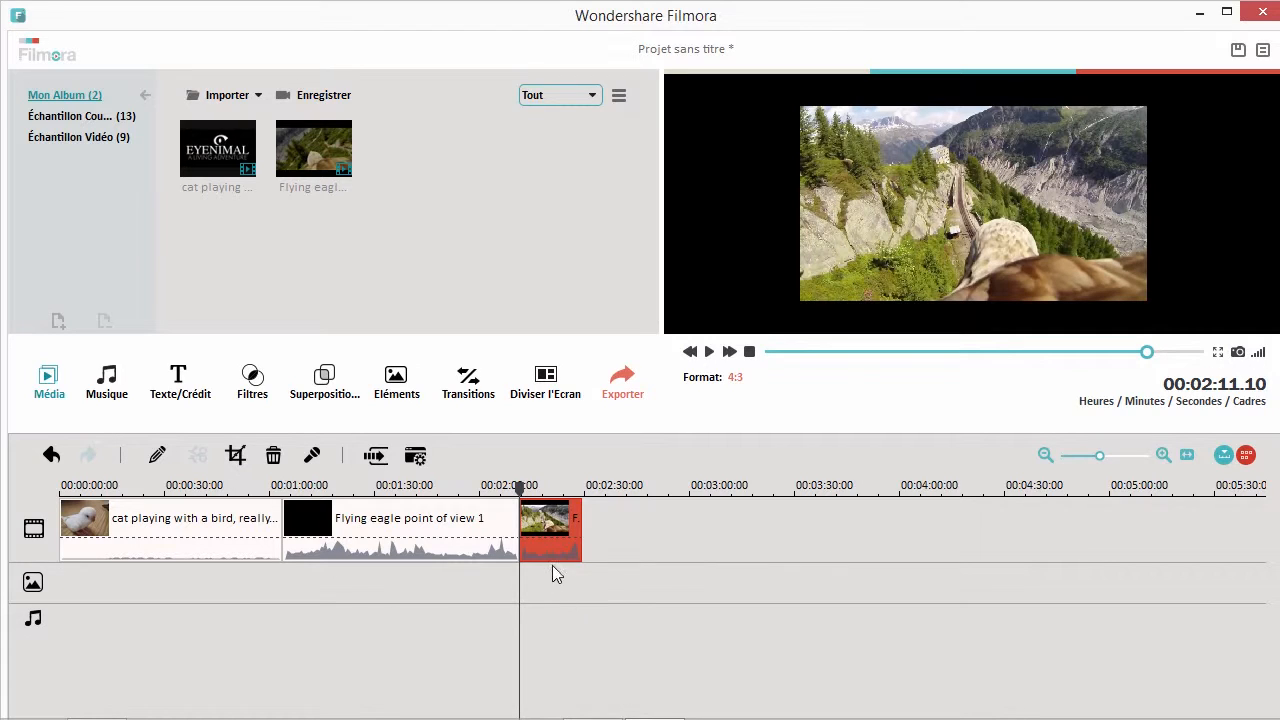
# Try the clockwise rotation, horizontal flip and vertical flip on the last Flying eagle segment, returning it to its original orientation.
pyautogui.doubleClick(557, 549)
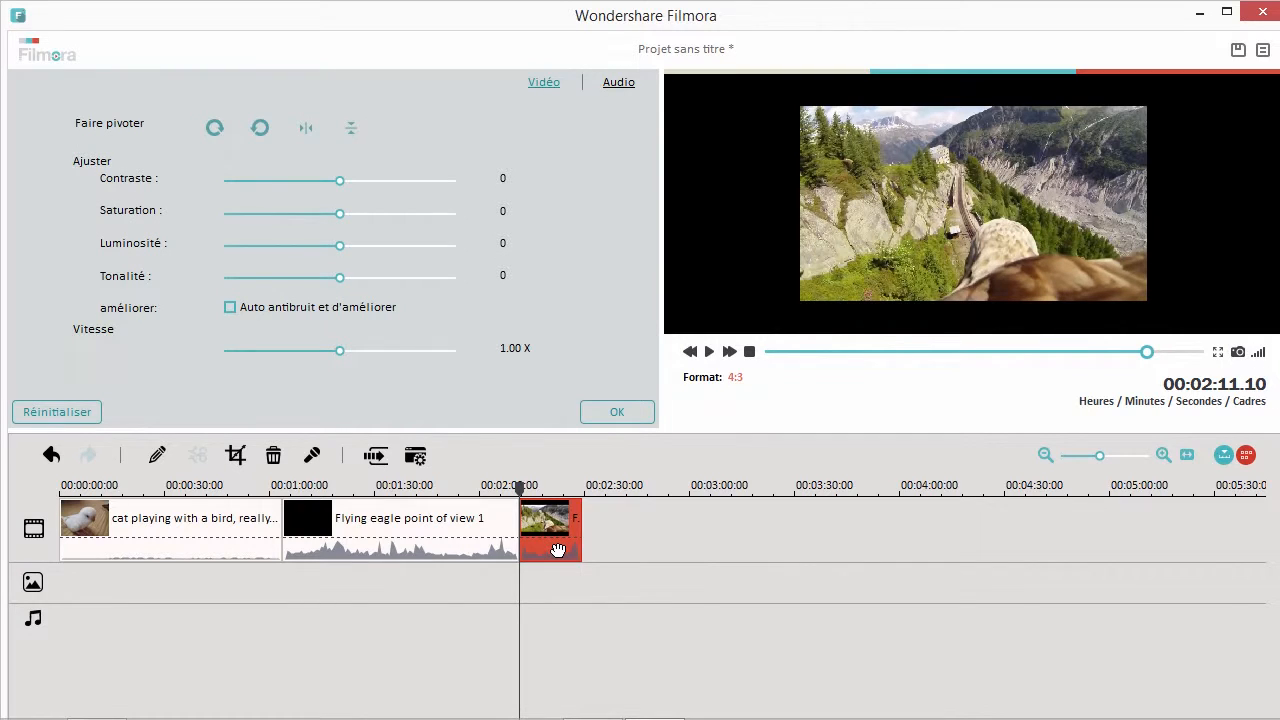
pyautogui.click(219, 134)
pyautogui.click(219, 134)
pyautogui.click(219, 134)
pyautogui.click(217, 130)
pyautogui.click(306, 129)
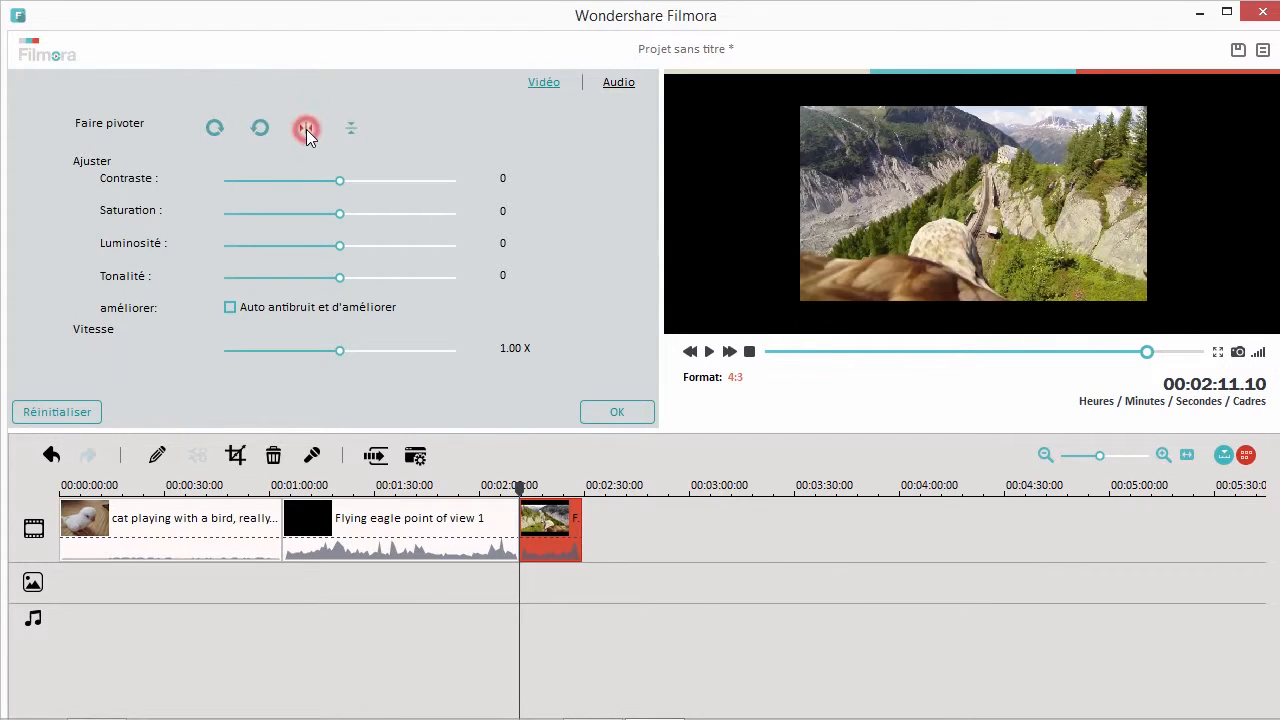
pyautogui.click(314, 135)
pyautogui.click(350, 128)
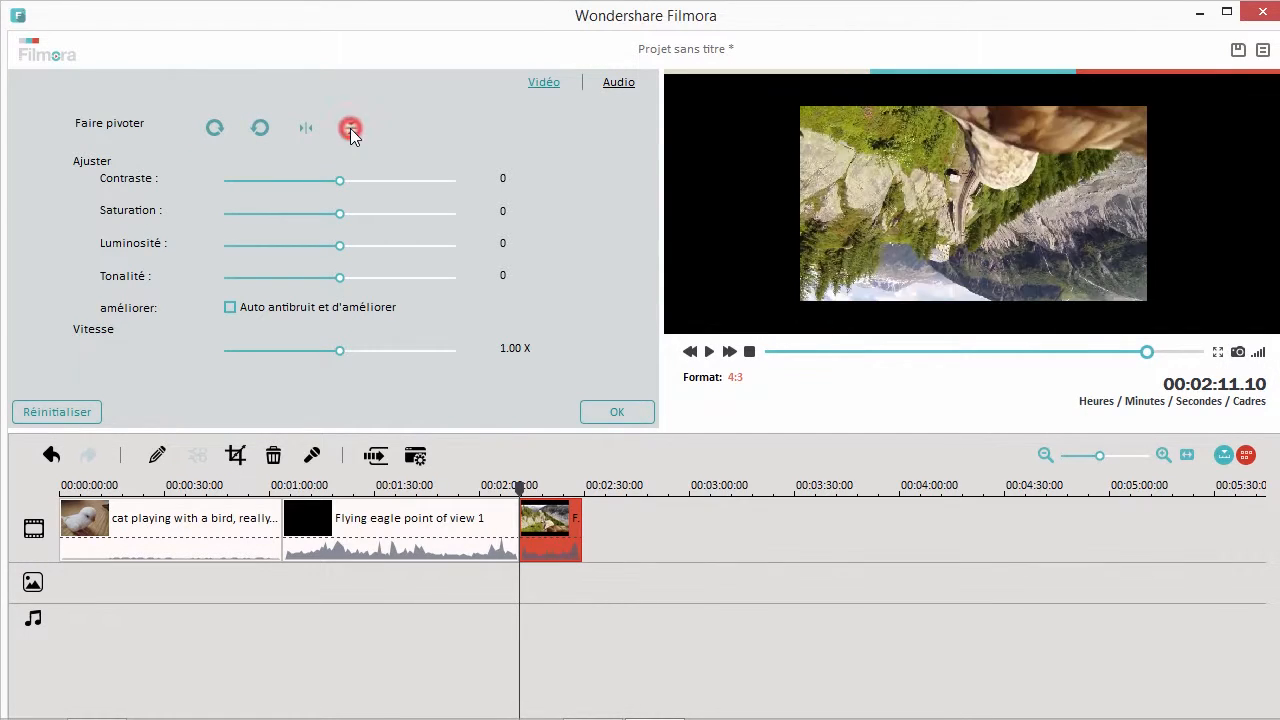
pyautogui.click(350, 128)
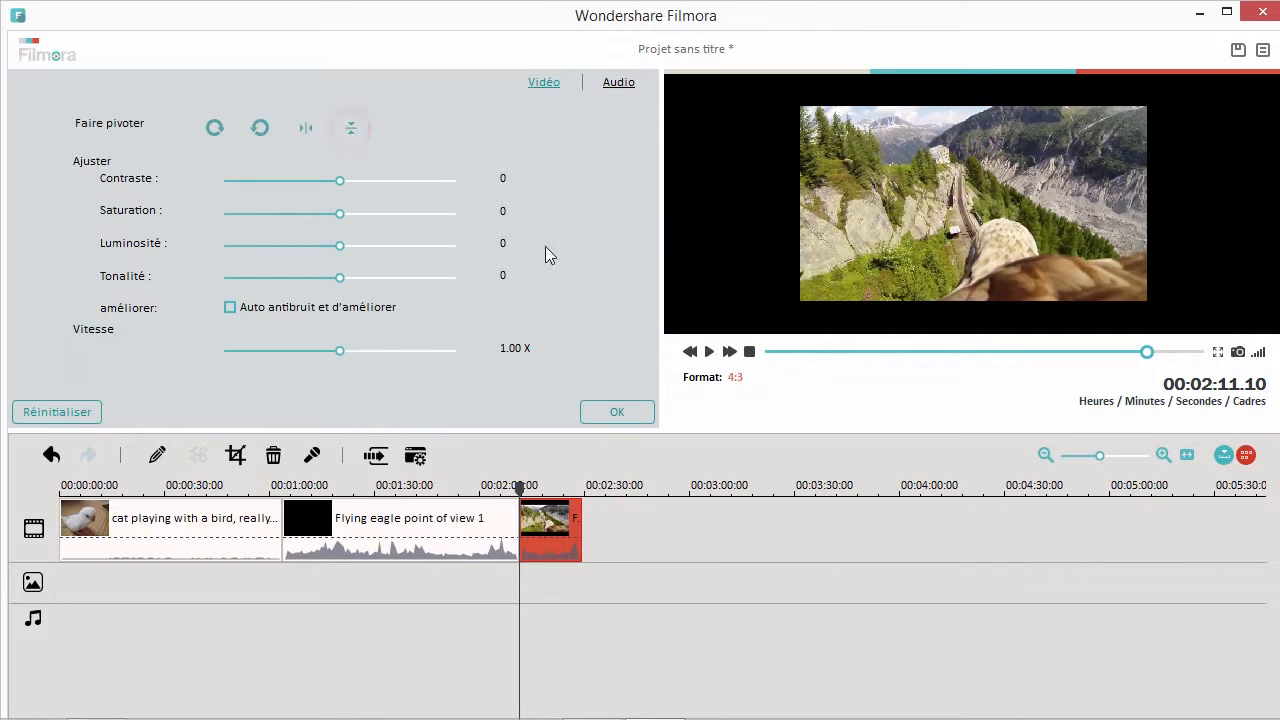
pyautogui.click(617, 412)
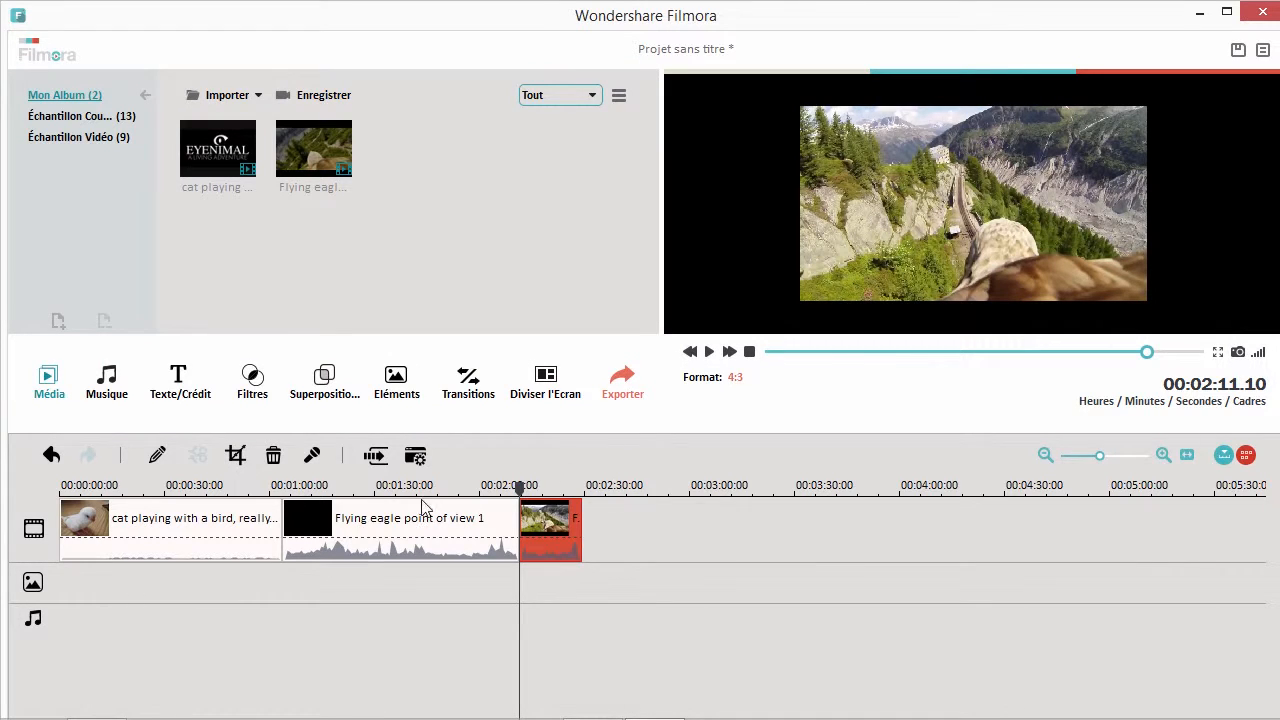
# Move the playhead to 00:01:42.00 and crop the longer Flying eagle segment to about two-thirds of the frame around the eagle's head.
pyautogui.moveTo(520, 496); pyautogui.dragTo(417, 490)
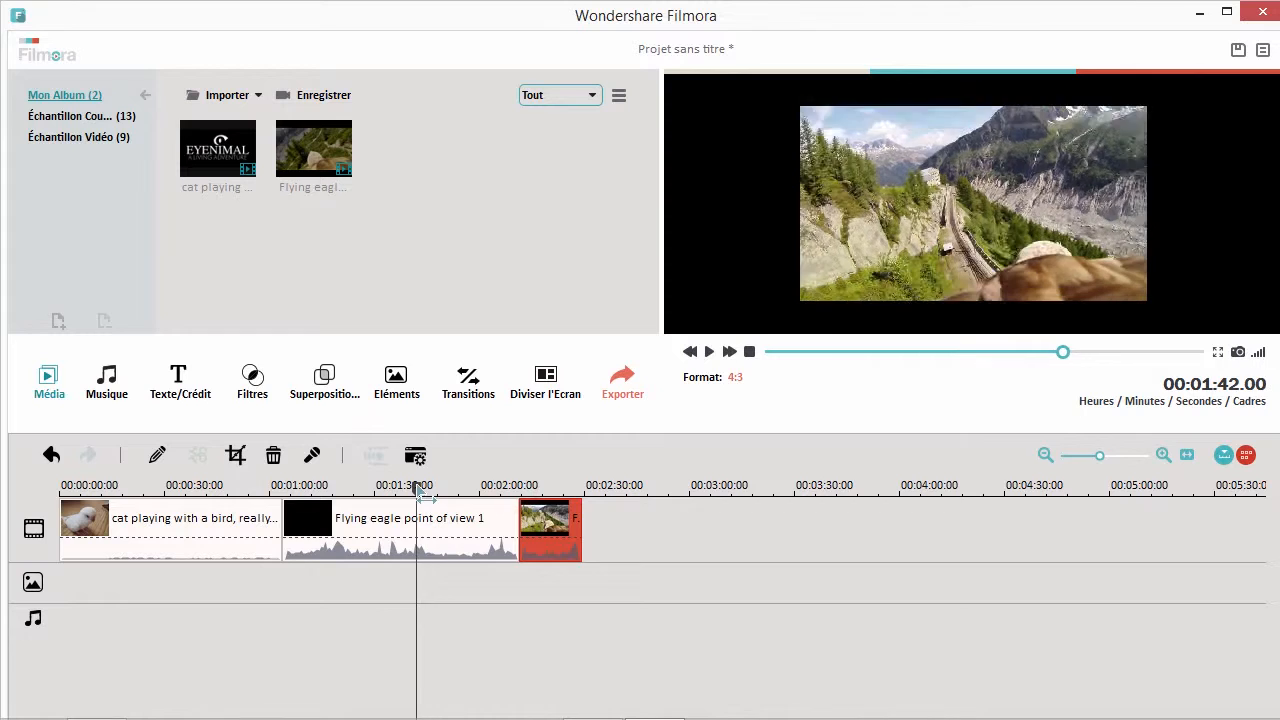
pyautogui.click(403, 519)
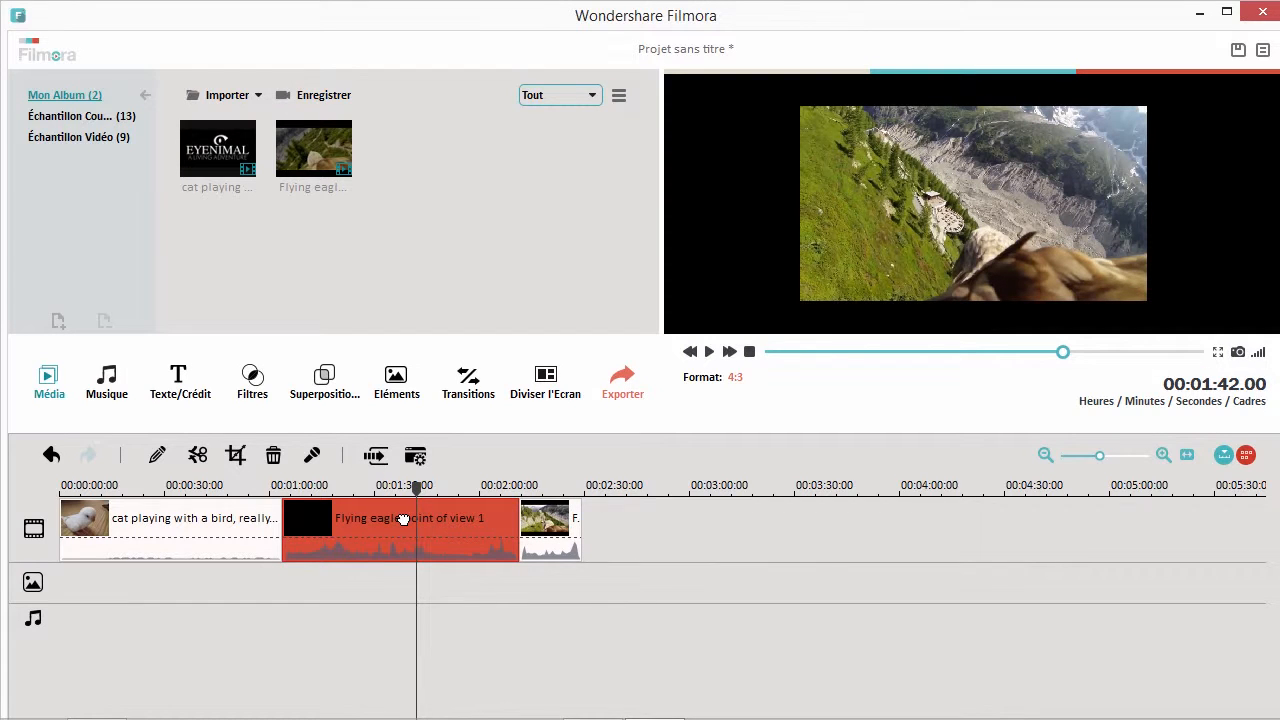
pyautogui.click(236, 456)
pyautogui.moveTo(192, 492); pyautogui.dragTo(275, 490)
pyautogui.moveTo(636, 414); pyautogui.dragTo(486, 330)
pyautogui.moveTo(378, 273); pyautogui.dragTo(448, 344)
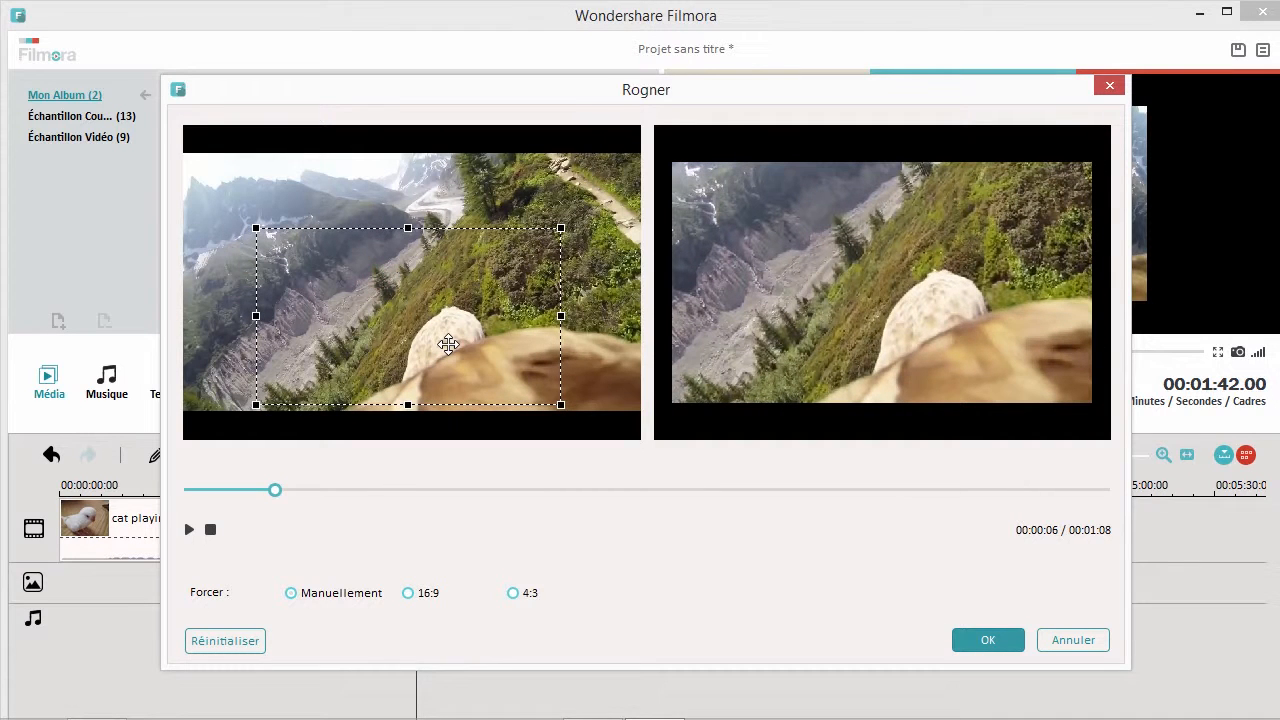
pyautogui.click(988, 640)
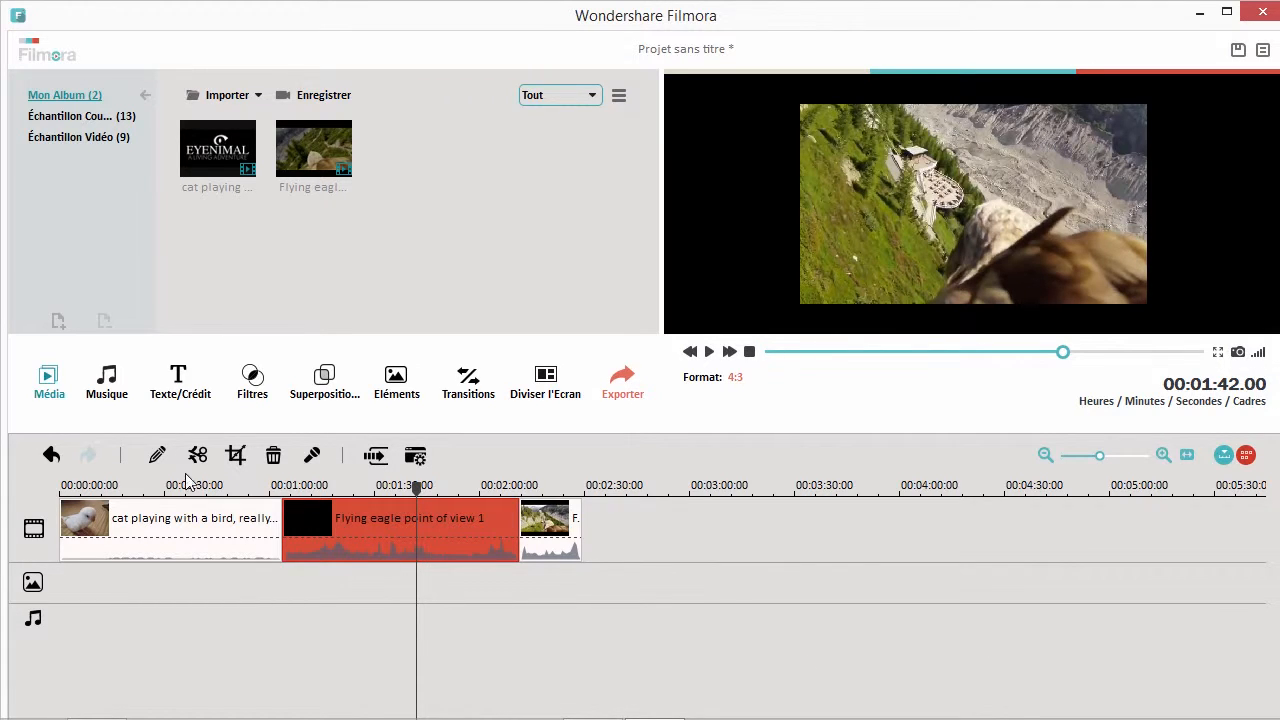
# Adjust the contrast and hue of the longer Flying eagle segment to give it a strong blue tint.
pyautogui.click(158, 458)
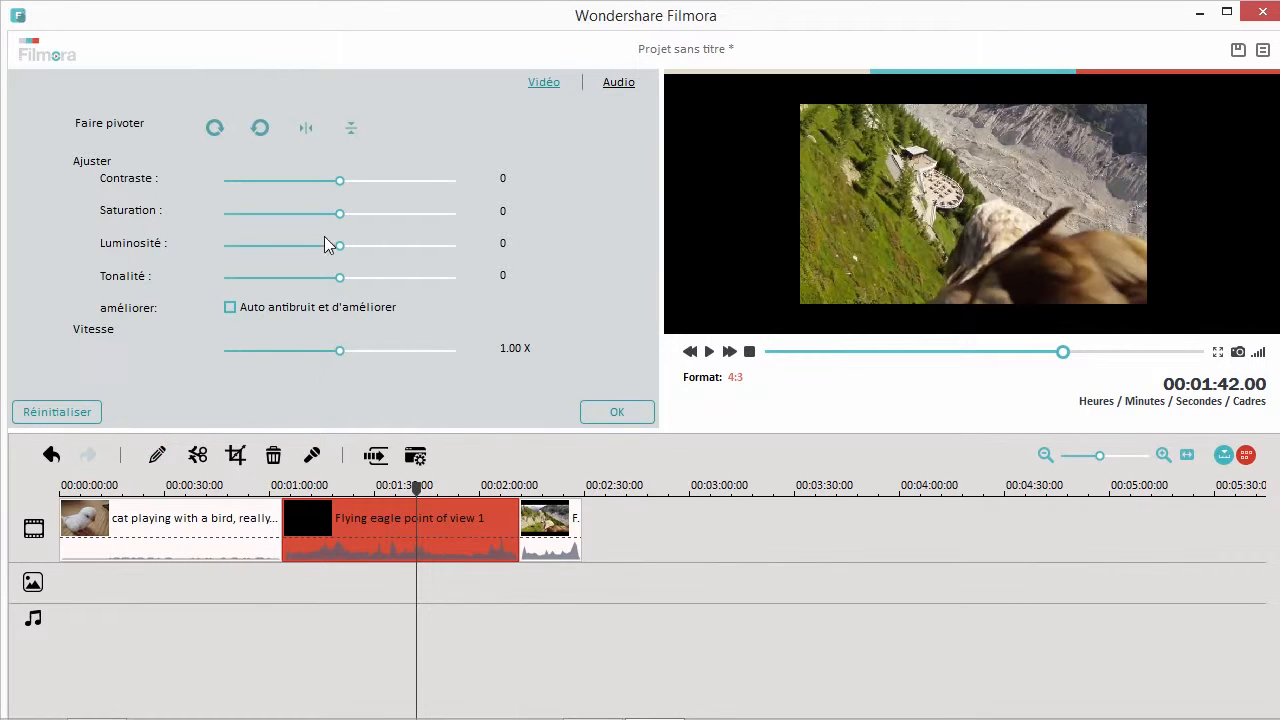
pyautogui.click(339, 181)
pyautogui.moveTo(340, 185); pyautogui.dragTo(324, 285)
pyautogui.click(617, 413)
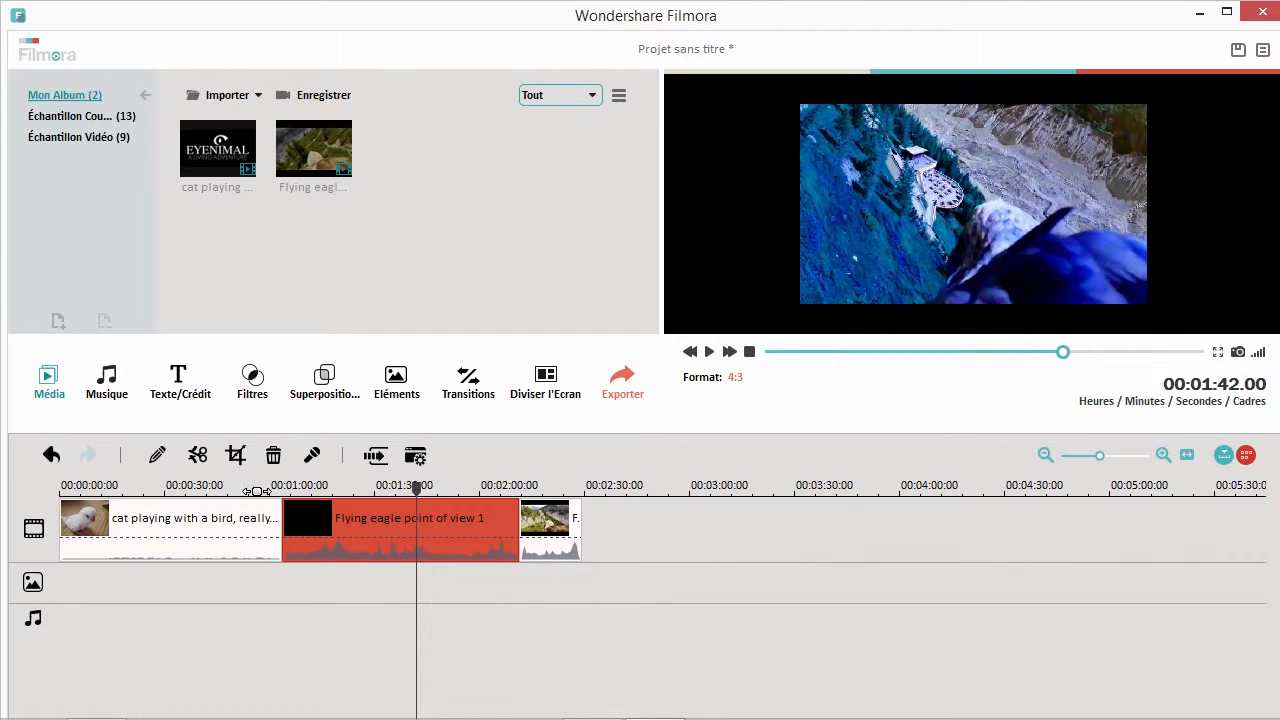
# Add the Doodle Title to the text track at 00:00:39.14, over the cat clip.
pyautogui.moveTo(416, 490); pyautogui.dragTo(215, 490)
pyautogui.click(180, 380)
pyautogui.moveTo(648, 125); pyautogui.dragTo(652, 163)
pyautogui.click(508, 203)
pyautogui.moveTo(388, 385); pyautogui.dragTo(199, 597)
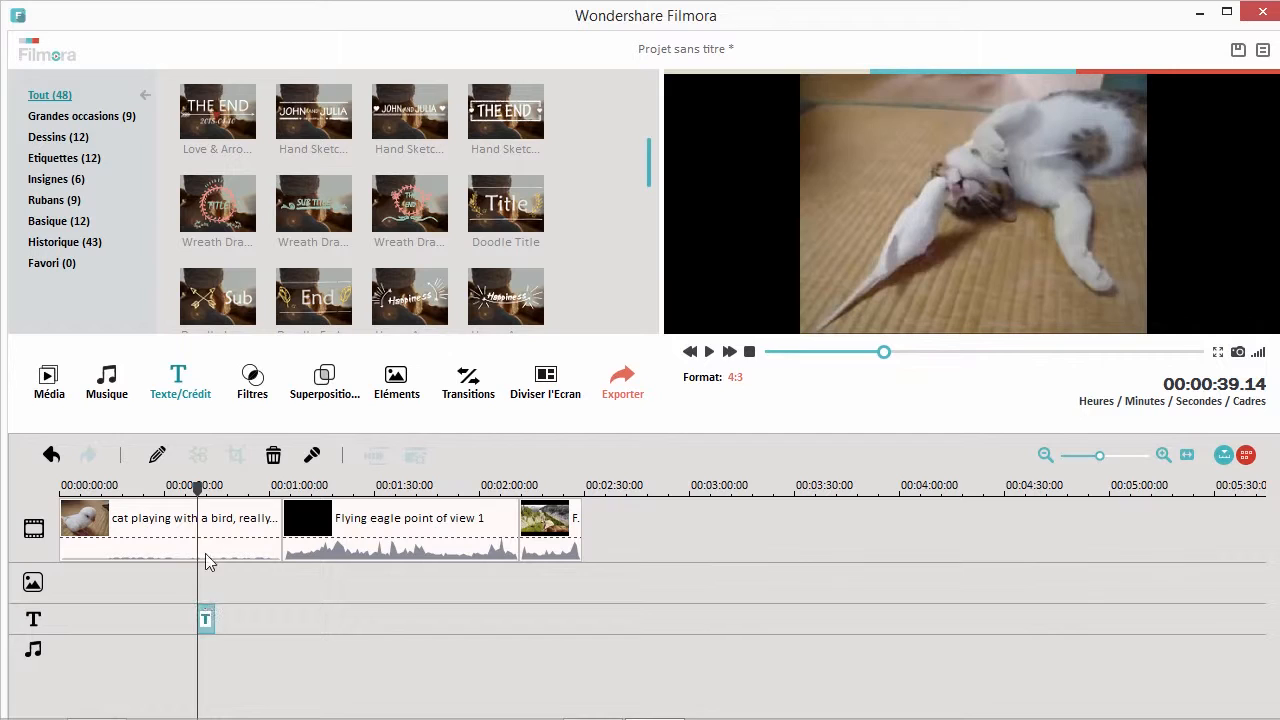
# Replace the title's text with "Chat et souris" and center it between the title's side ornaments.
pyautogui.doubleClick(206, 622)
pyautogui.moveTo(57, 103); pyautogui.dragTo(5, 103)
pyautogui.write('Chat et souris')
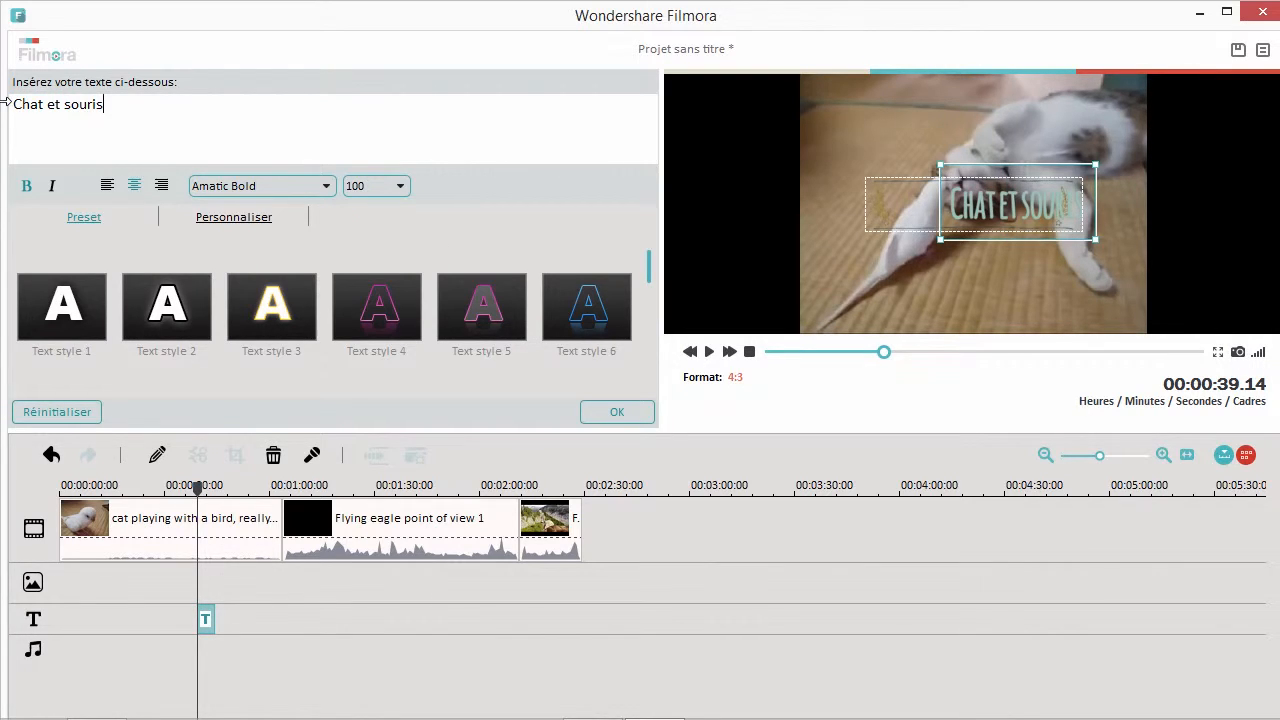
pyautogui.moveTo(1011, 212); pyautogui.dragTo(964, 212)
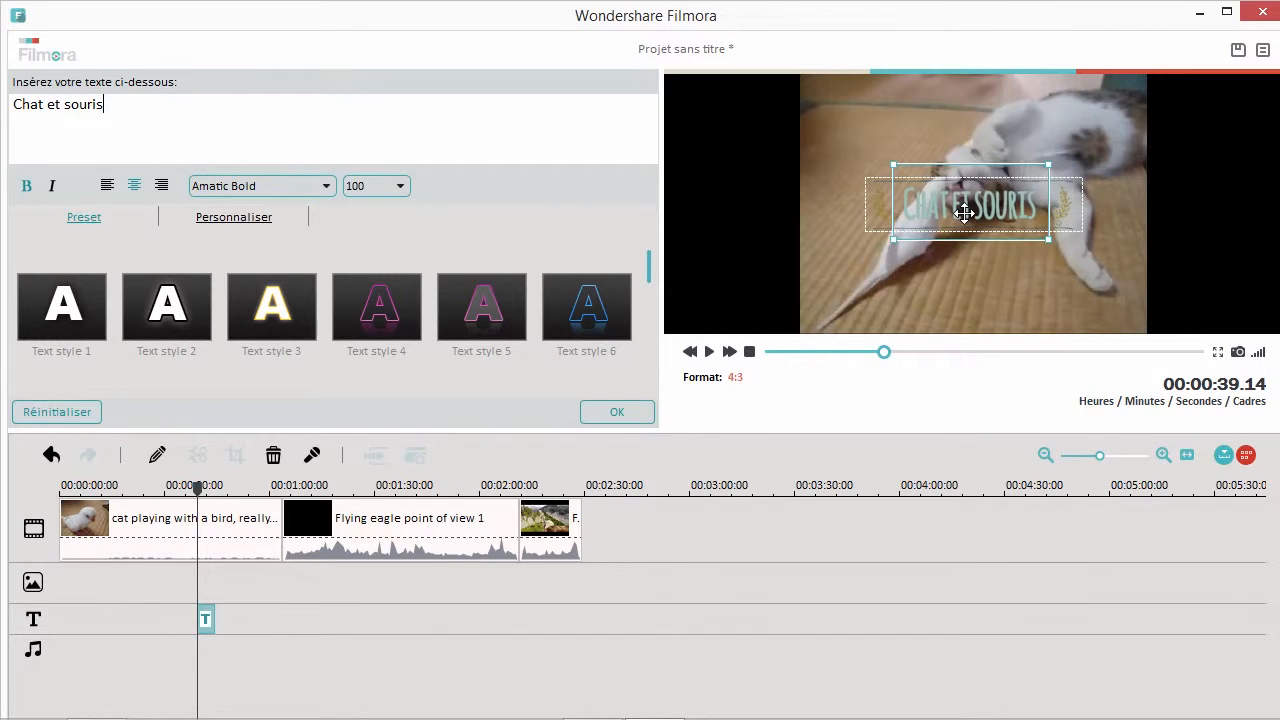
# Play the title over the cat clip and finish the title editing.
pyautogui.click(207, 588)
pyautogui.press('space')
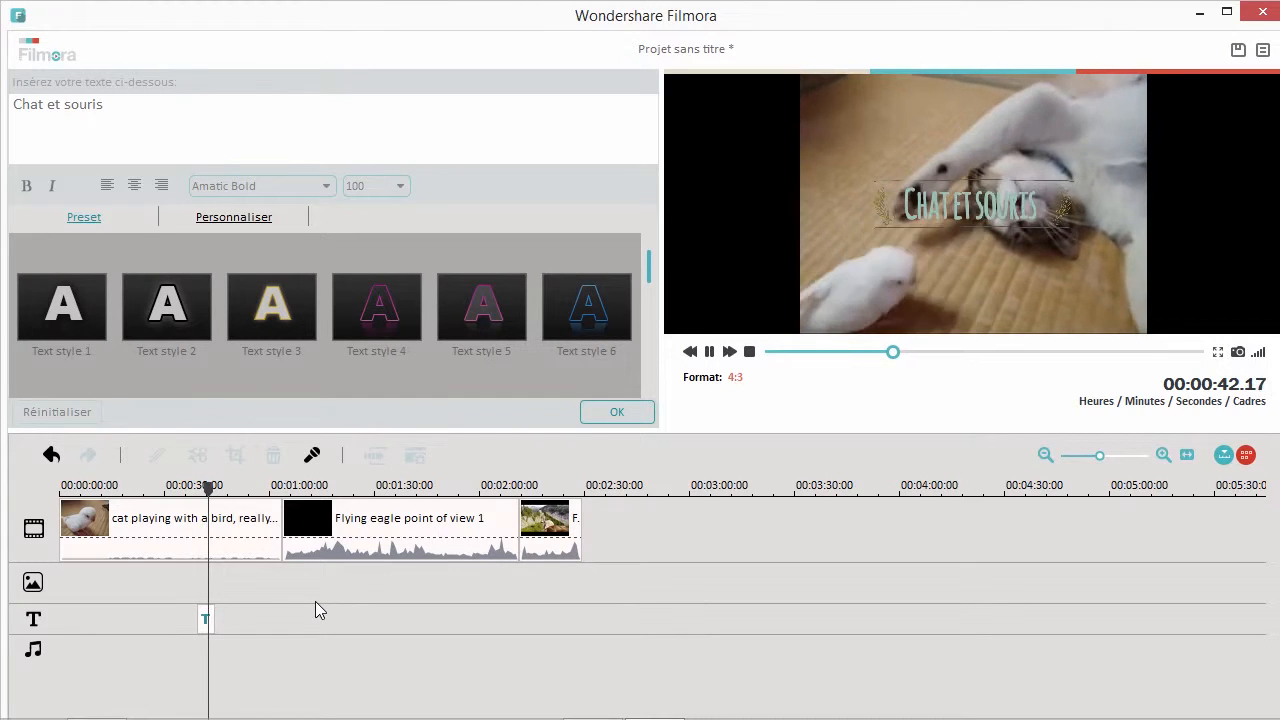
pyautogui.press('space')
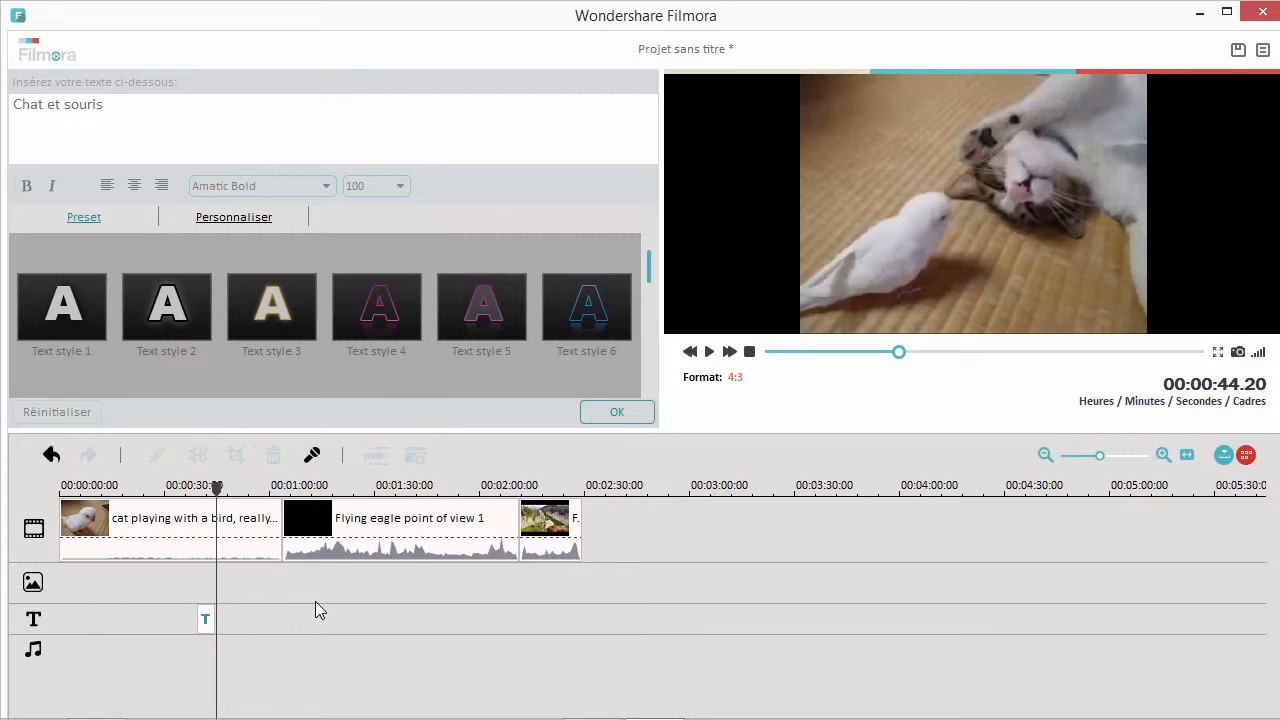
pyautogui.click(619, 413)
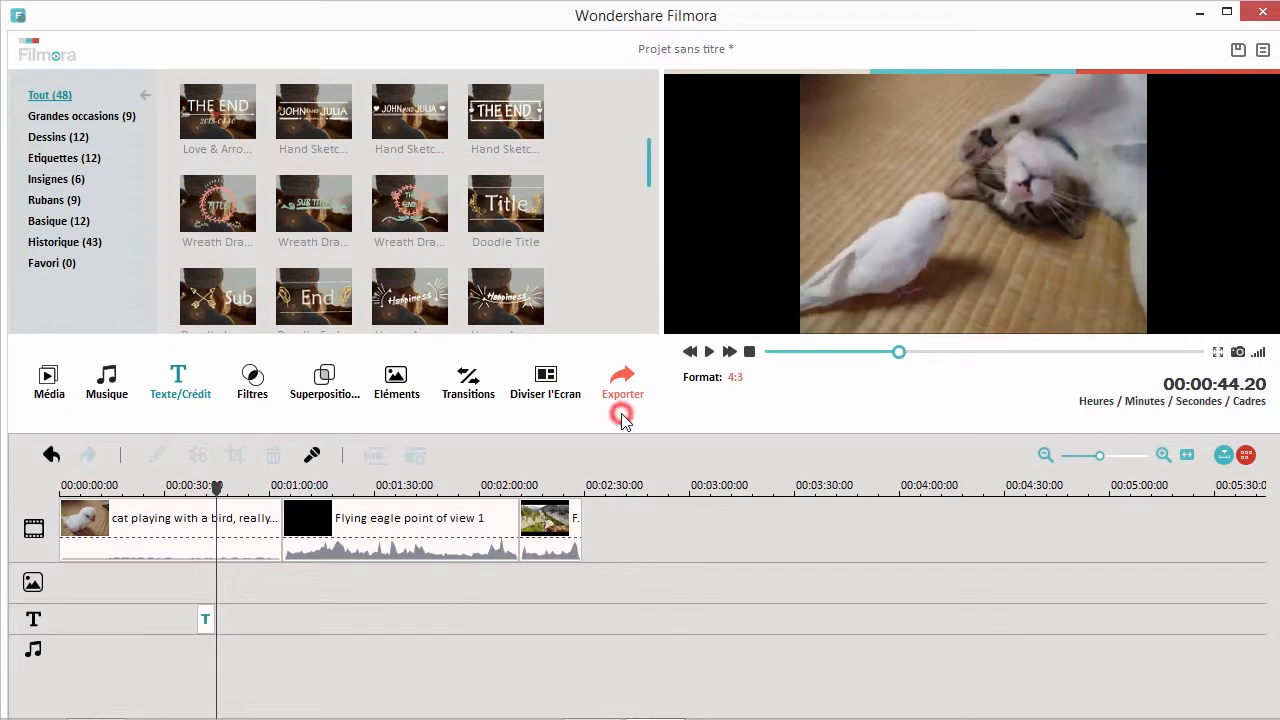
# Add the first colorful light filter after Particle 1 over the cat clip at about 00:00:48.
pyautogui.click(252, 380)
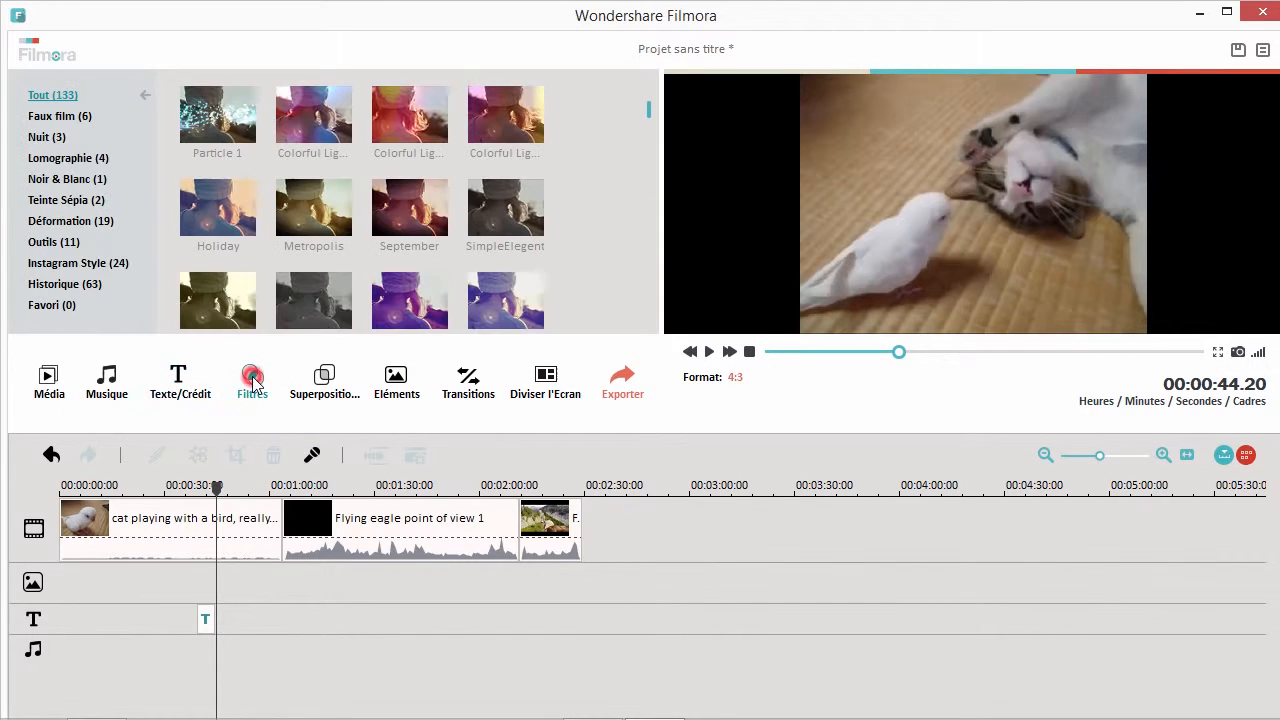
pyautogui.moveTo(316, 112); pyautogui.dragTo(234, 576)
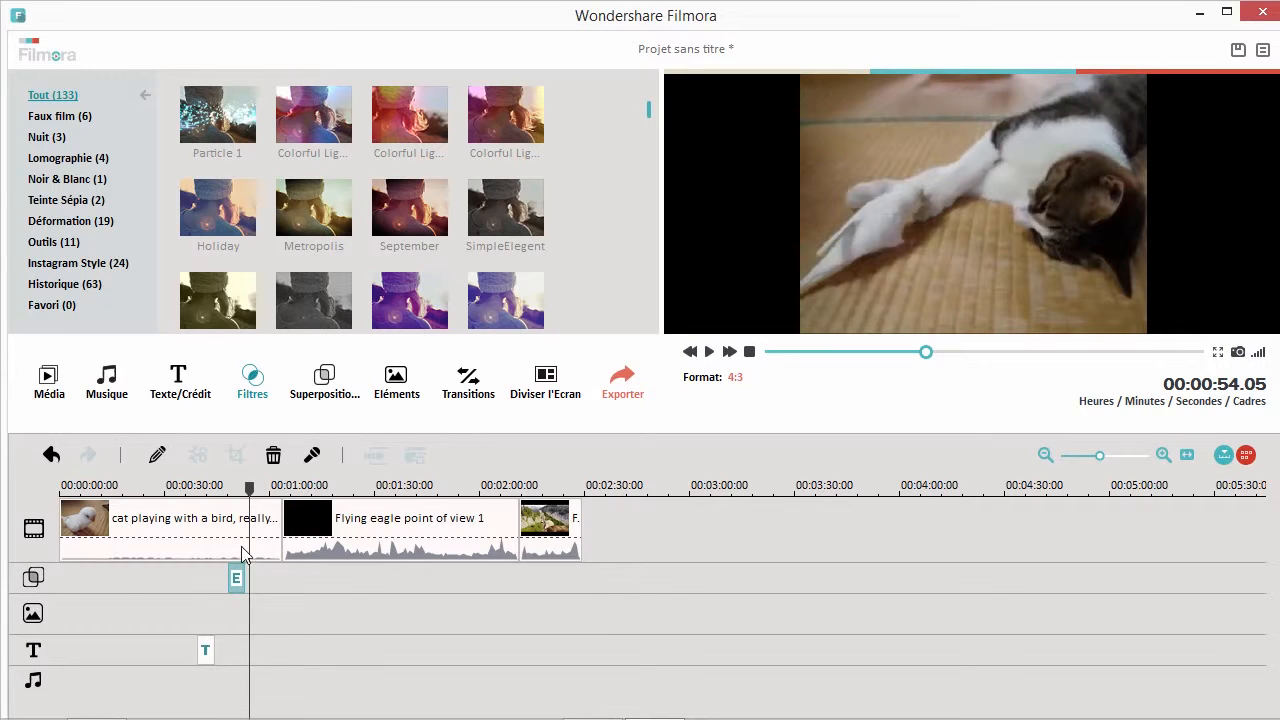
# Place the Vacation 1 element over the cat clip at about 00:00:05 and preview it.
pyautogui.click(403, 397)
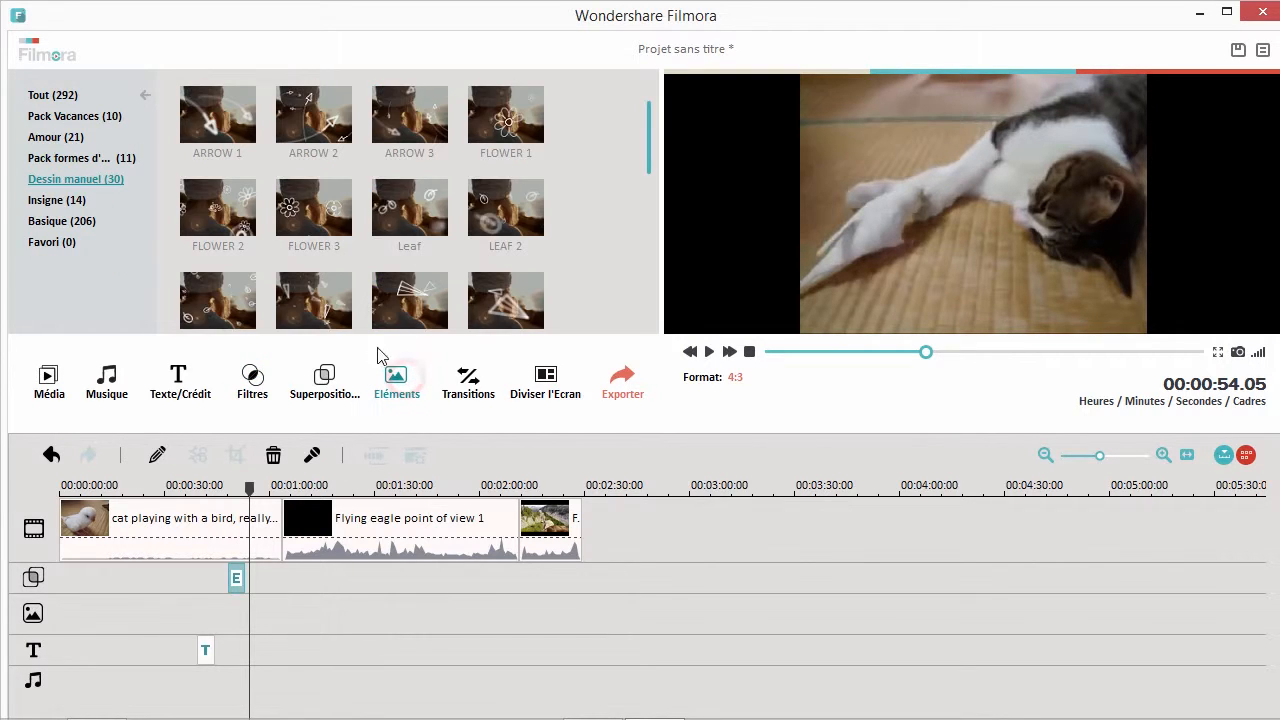
pyautogui.click(50, 96)
pyautogui.moveTo(218, 115); pyautogui.dragTo(80, 600)
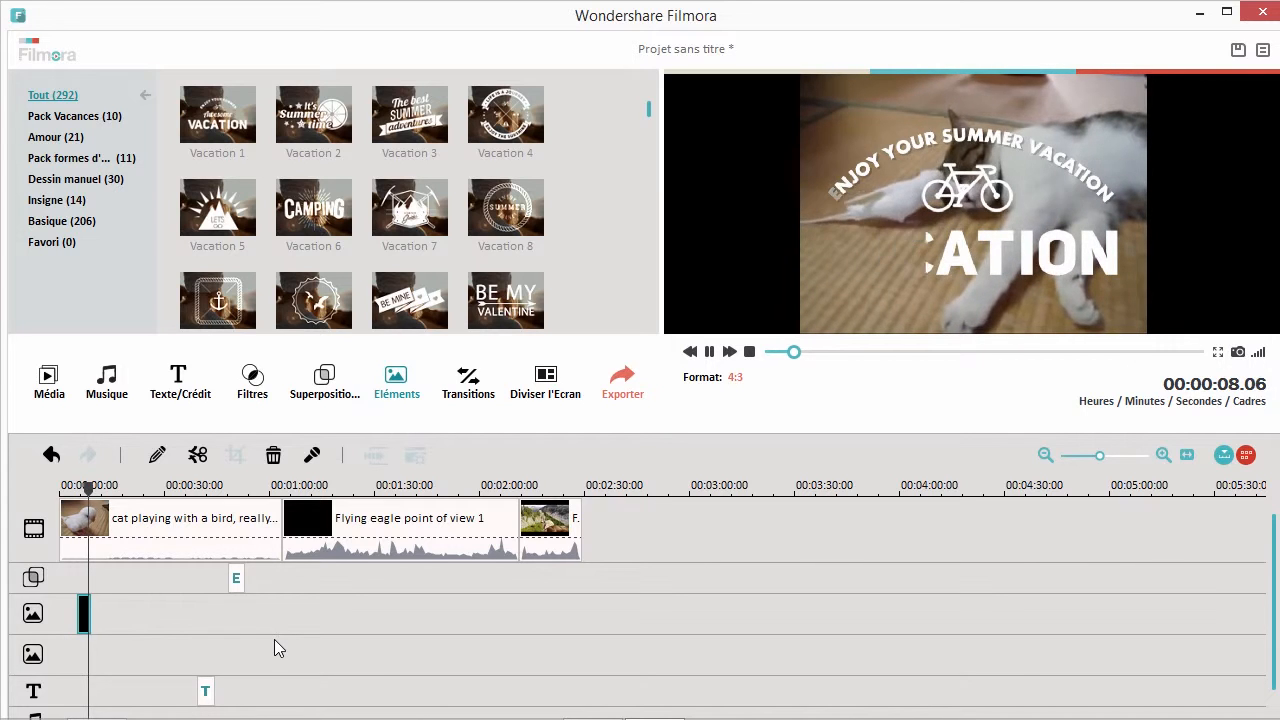
pyautogui.press('space')
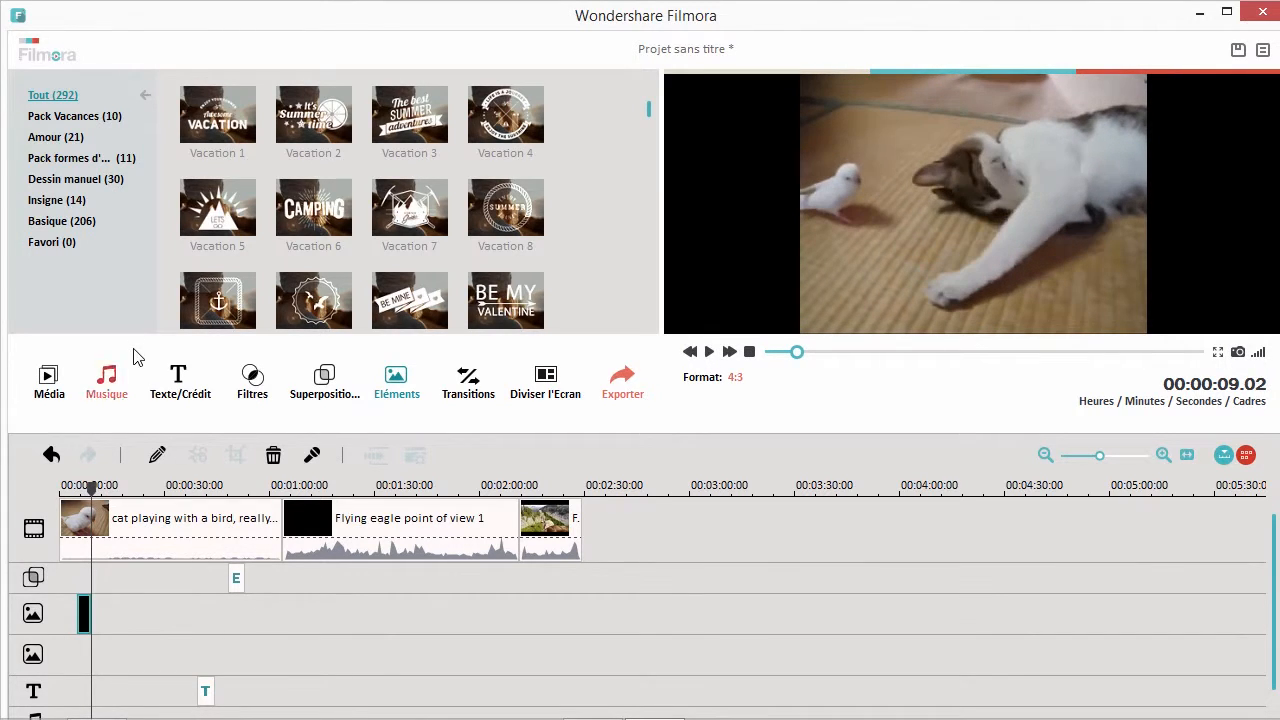
# Add the song "I like" to the audio track from about 00:00:25 and preview it.
pyautogui.click(106, 380)
pyautogui.moveTo(310, 115); pyautogui.dragTo(152, 663)
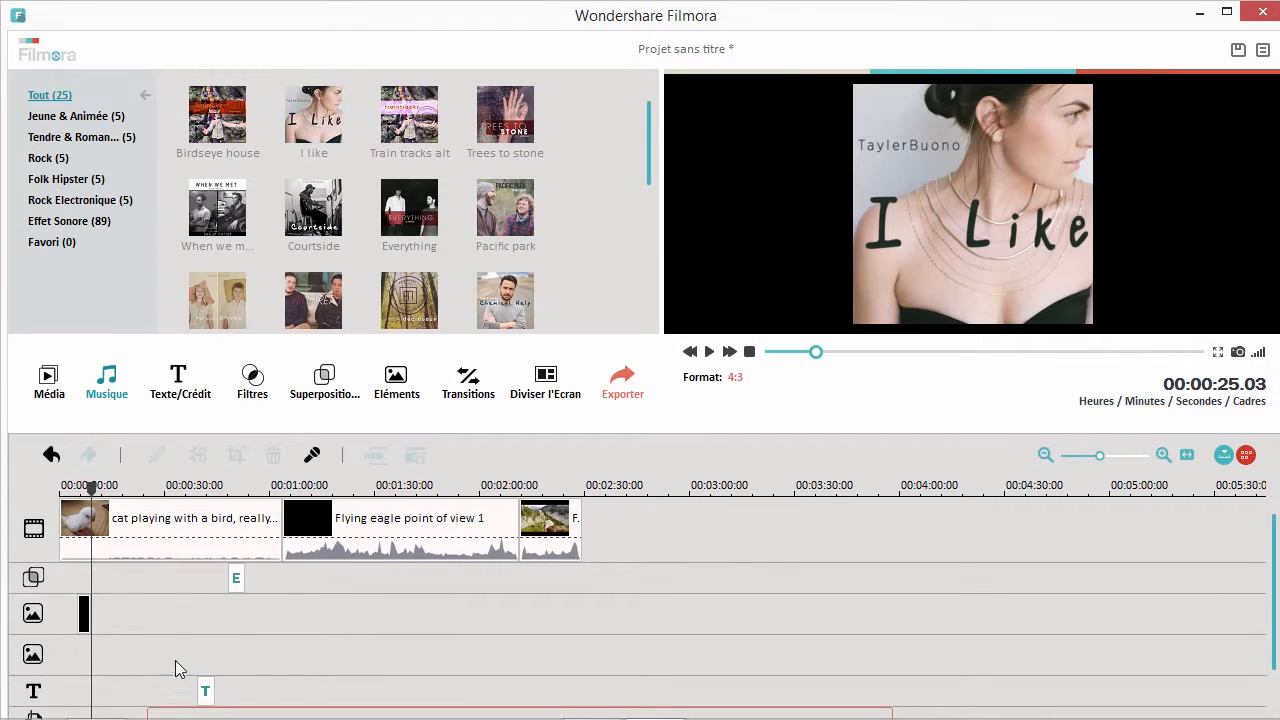
pyautogui.press('space')
pyautogui.scroll(-1, 1272, 568)
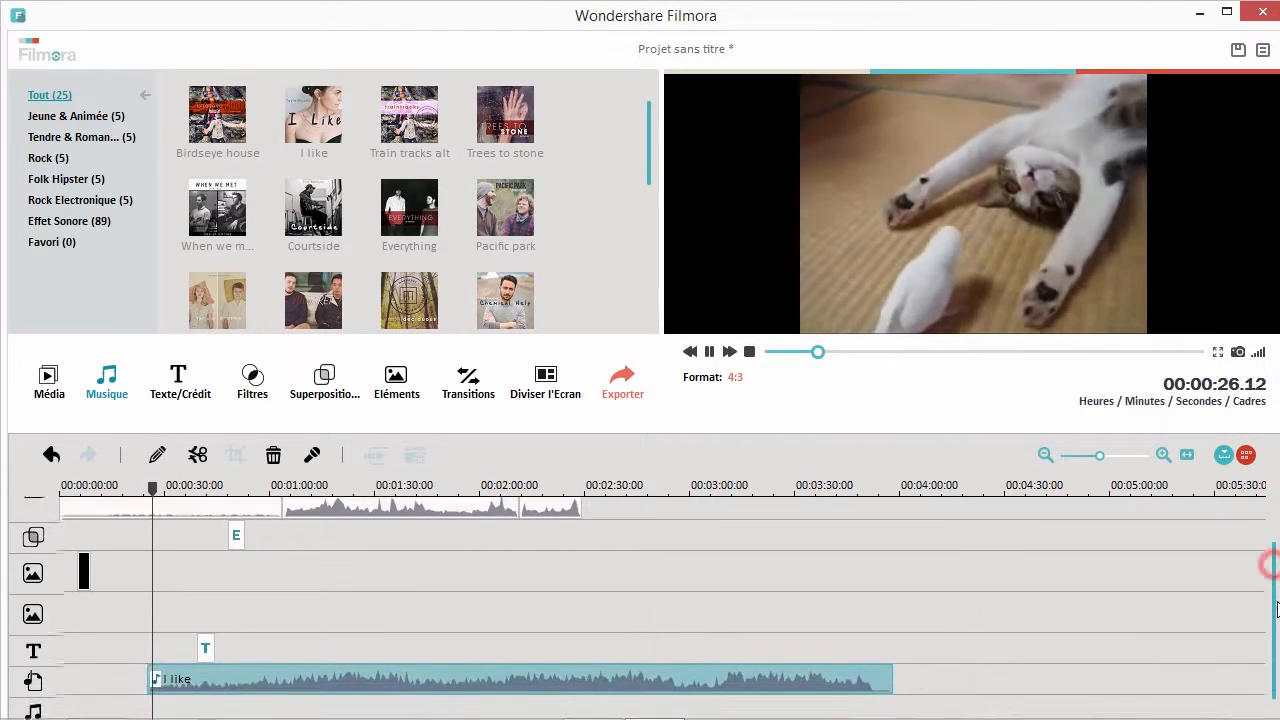
pyautogui.press('space')
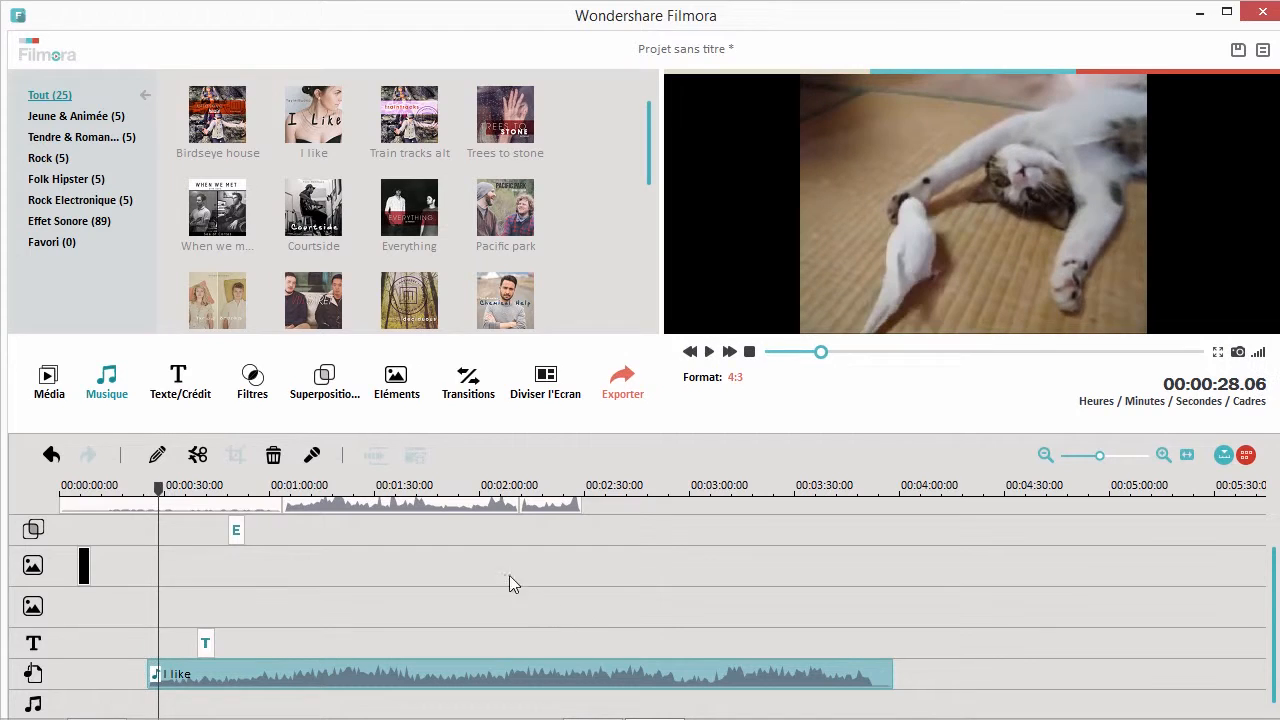
# Insert the Chicken sound effect into the "I like" track at about 00:00:28 and play it back.
pyautogui.click(97, 221)
pyautogui.click(426, 115)
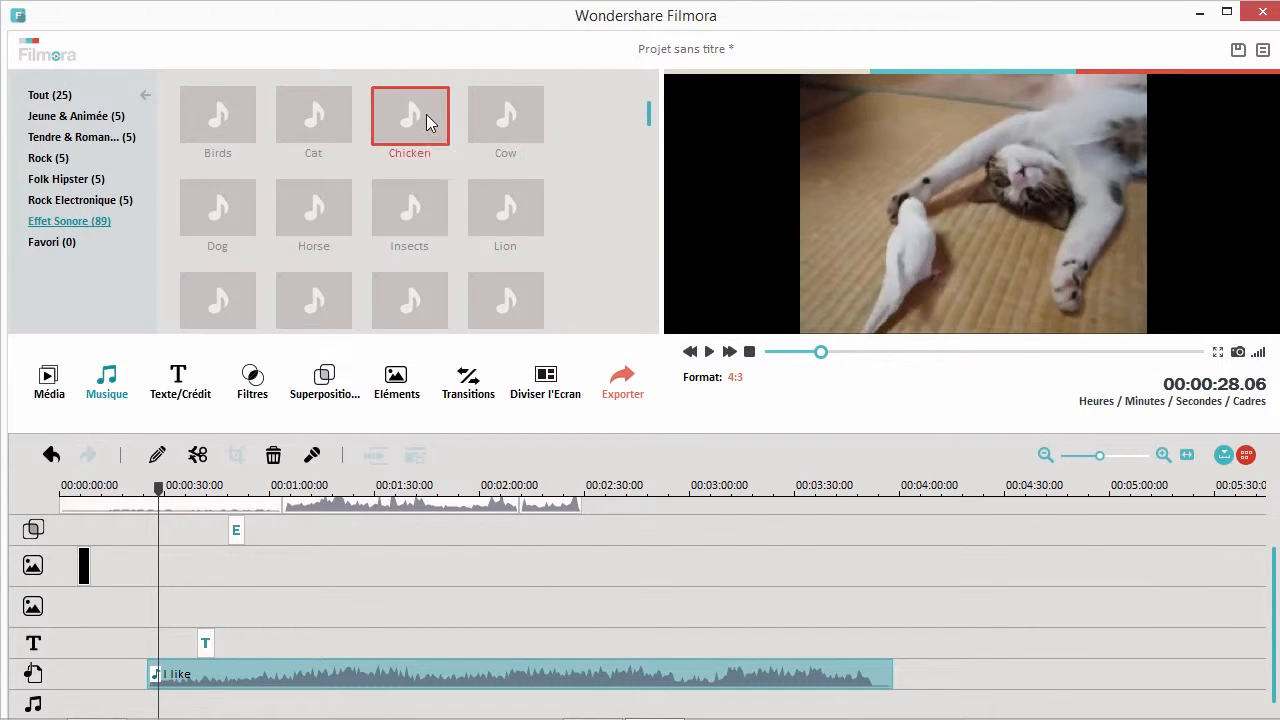
pyautogui.click(172, 683)
pyautogui.press('space')
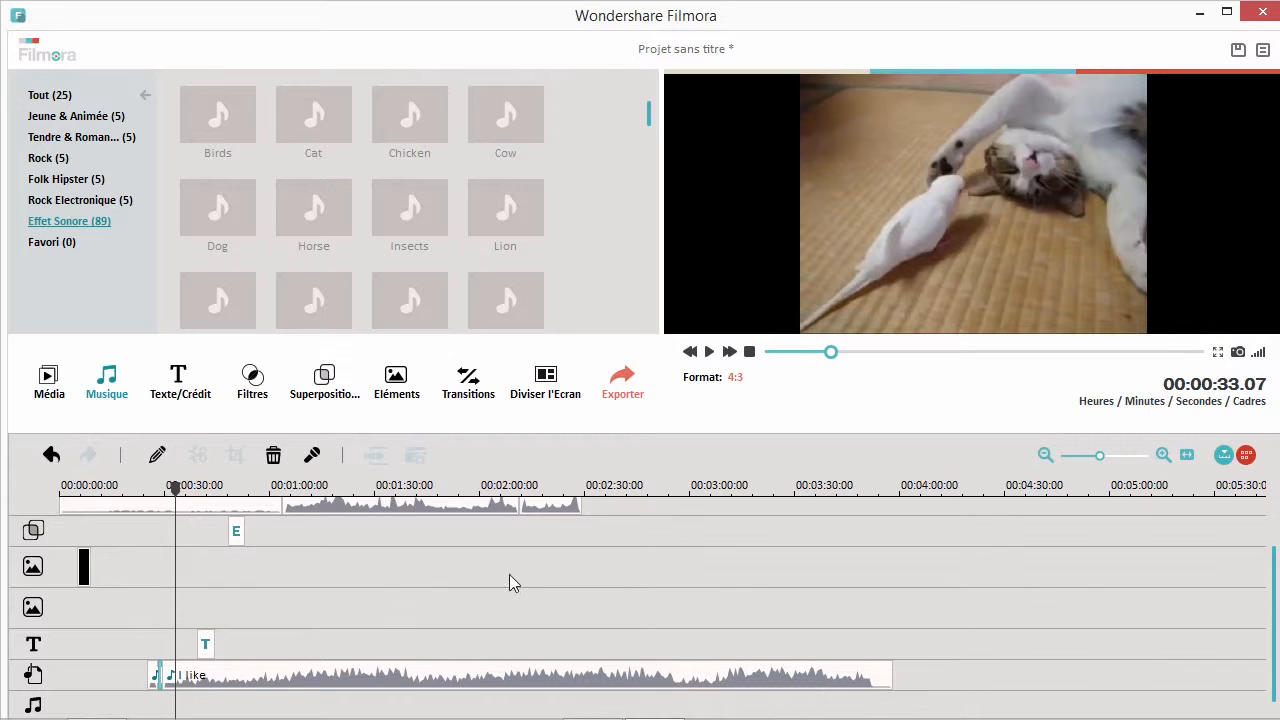
# Open the export settings and compare the iPhone, iPad, generic Android and Galaxy S5 device presets.
pyautogui.click(622, 386)
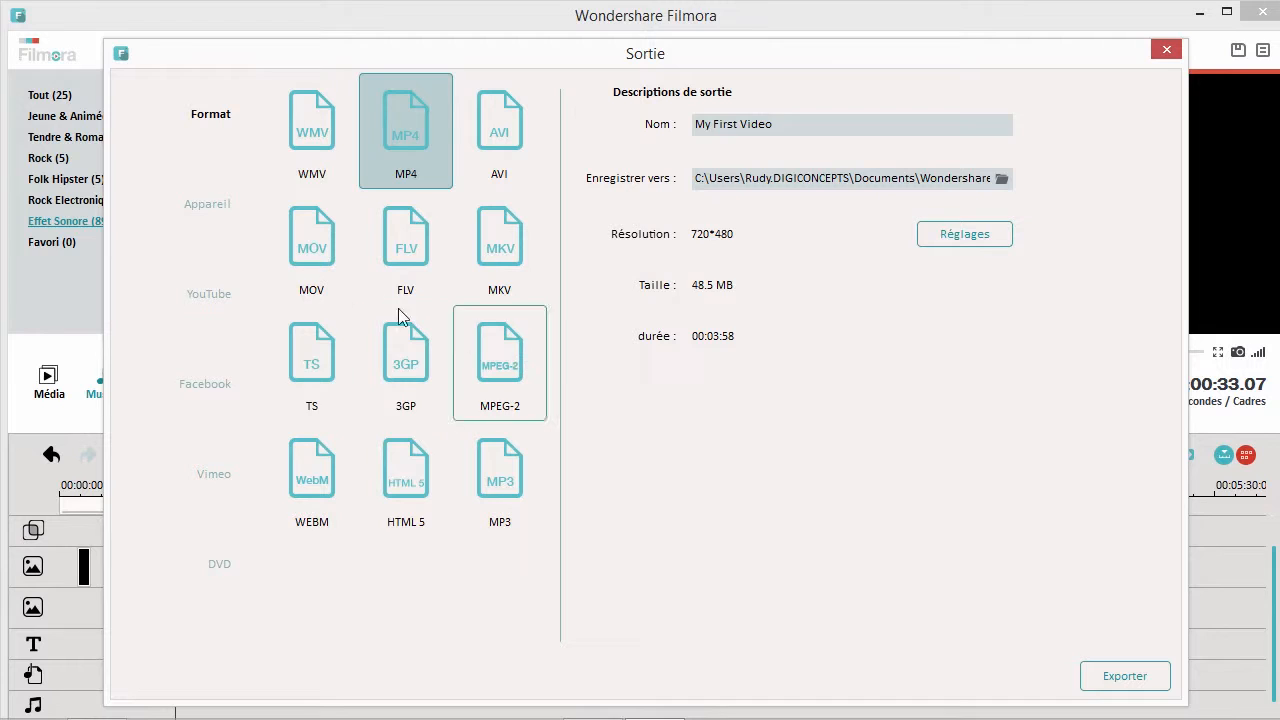
pyautogui.click(208, 204)
pyautogui.click(305, 128)
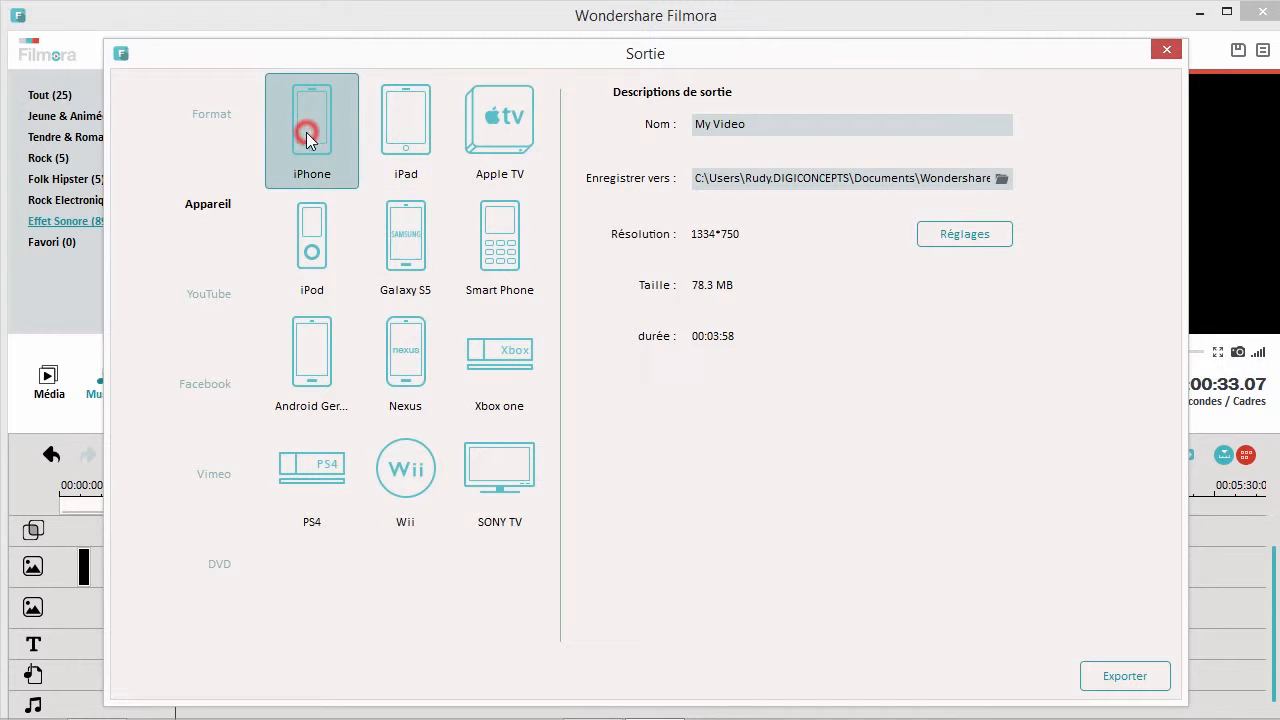
pyautogui.click(403, 140)
pyautogui.click(325, 365)
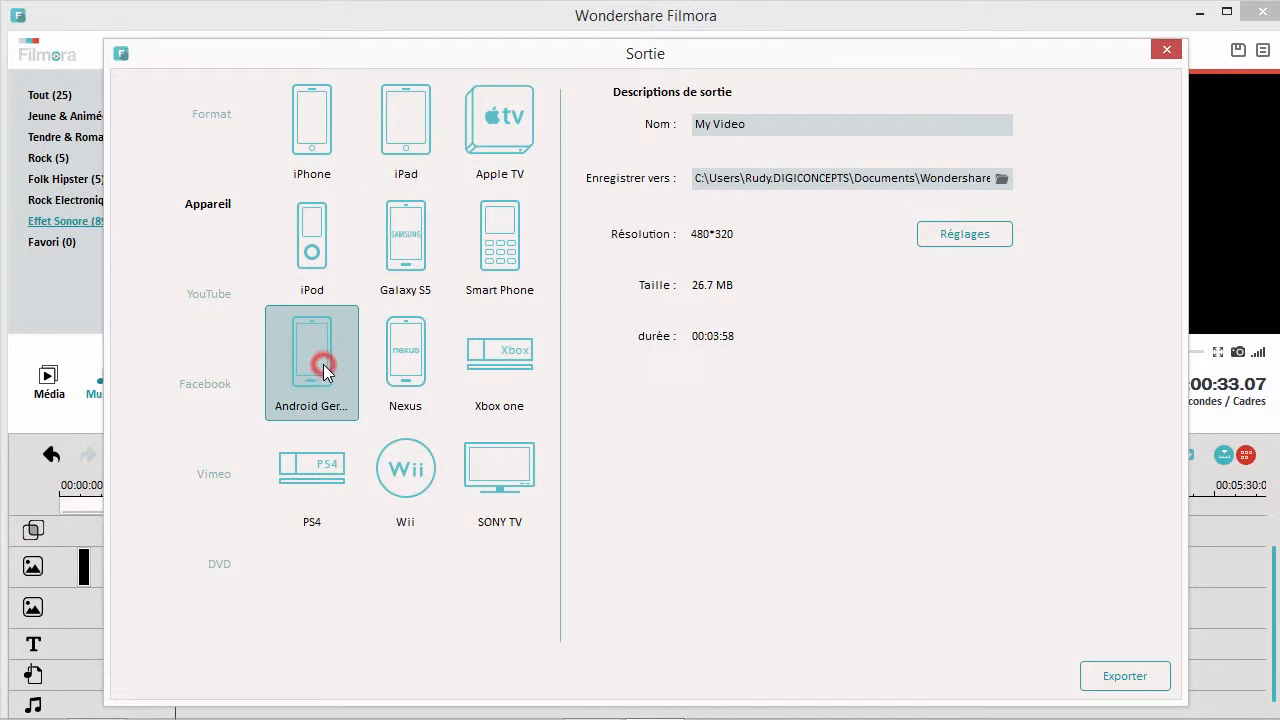
pyautogui.click(409, 266)
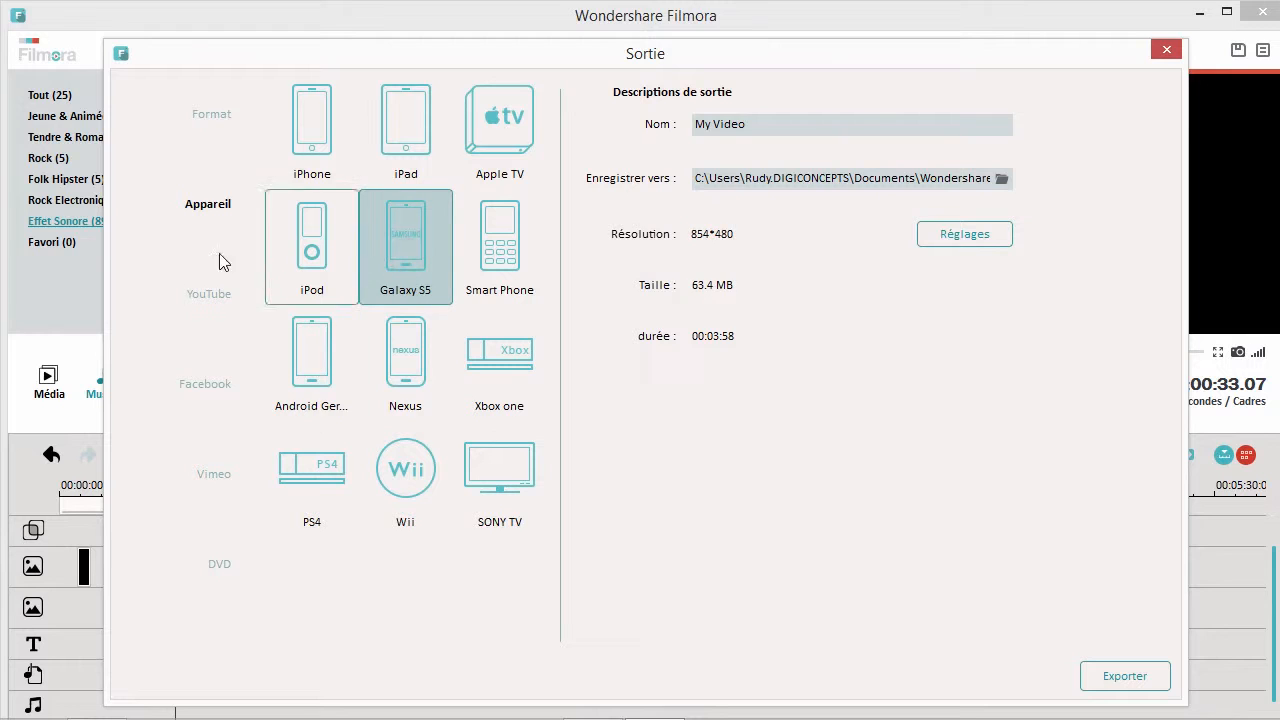
# Compare the WMV and AVI output formats and examine the DVD output settings.
pyautogui.click(212, 117)
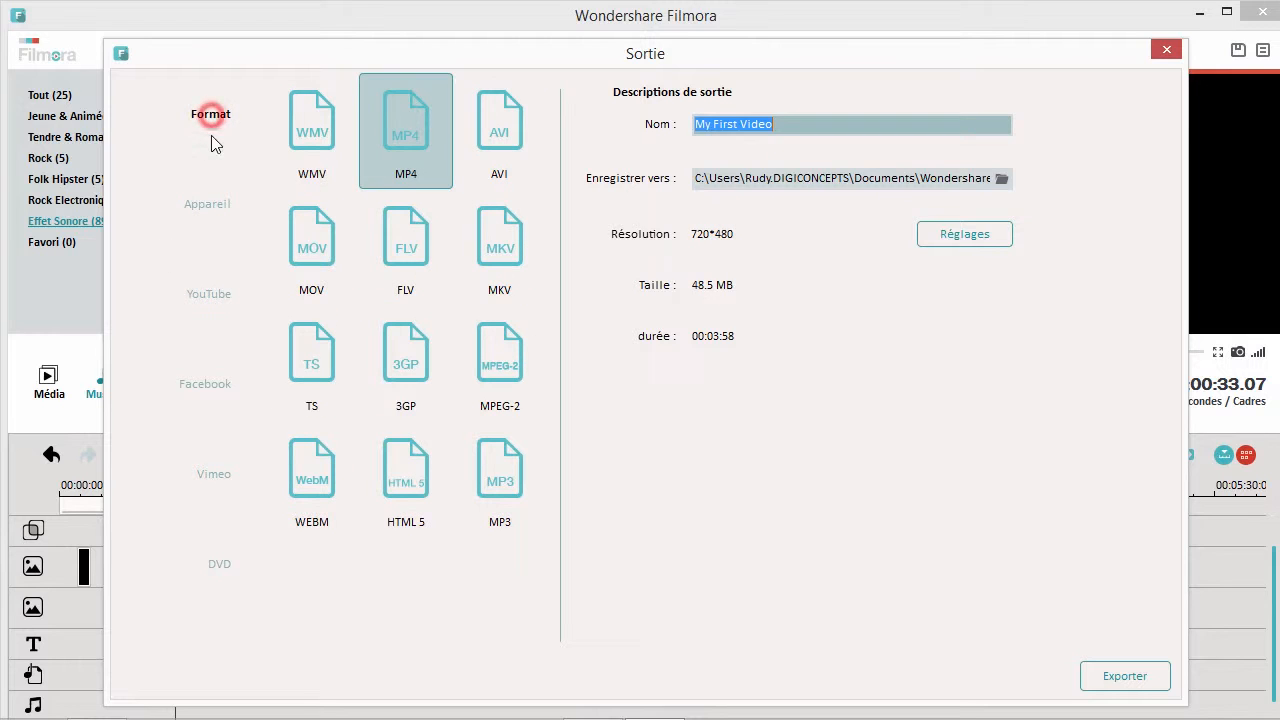
pyautogui.click(299, 129)
pyautogui.click(496, 132)
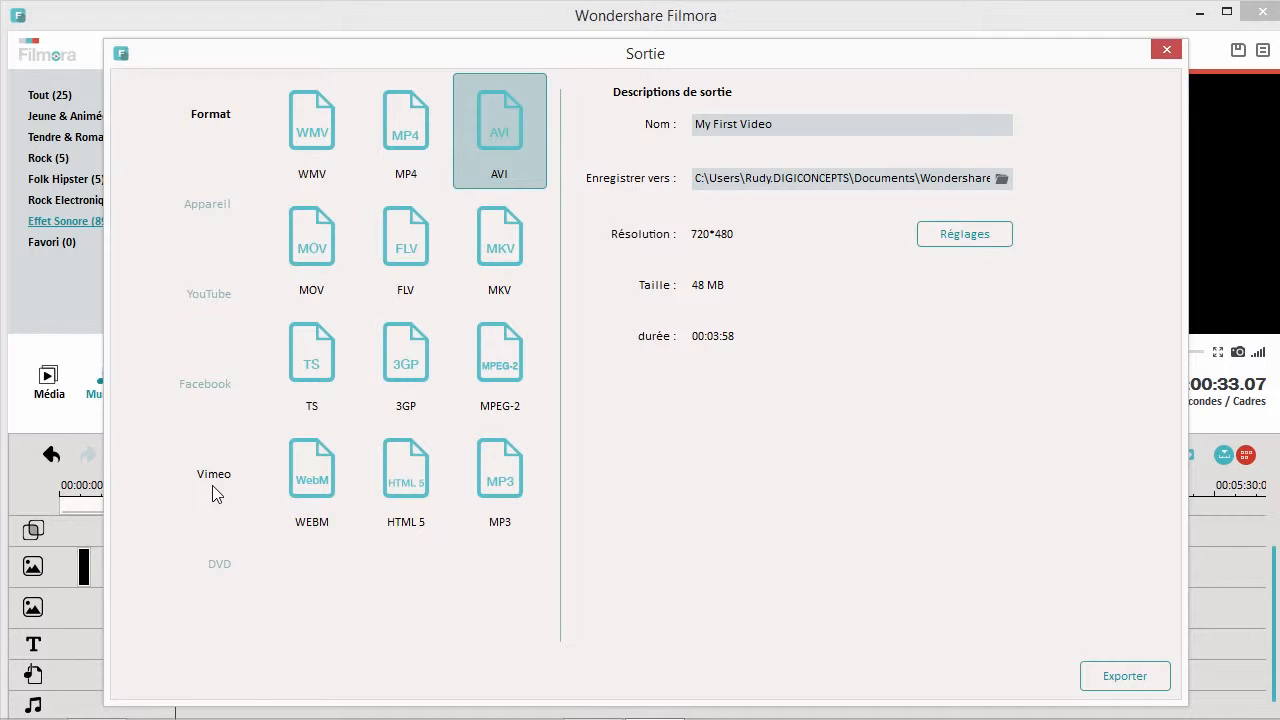
pyautogui.click(220, 565)
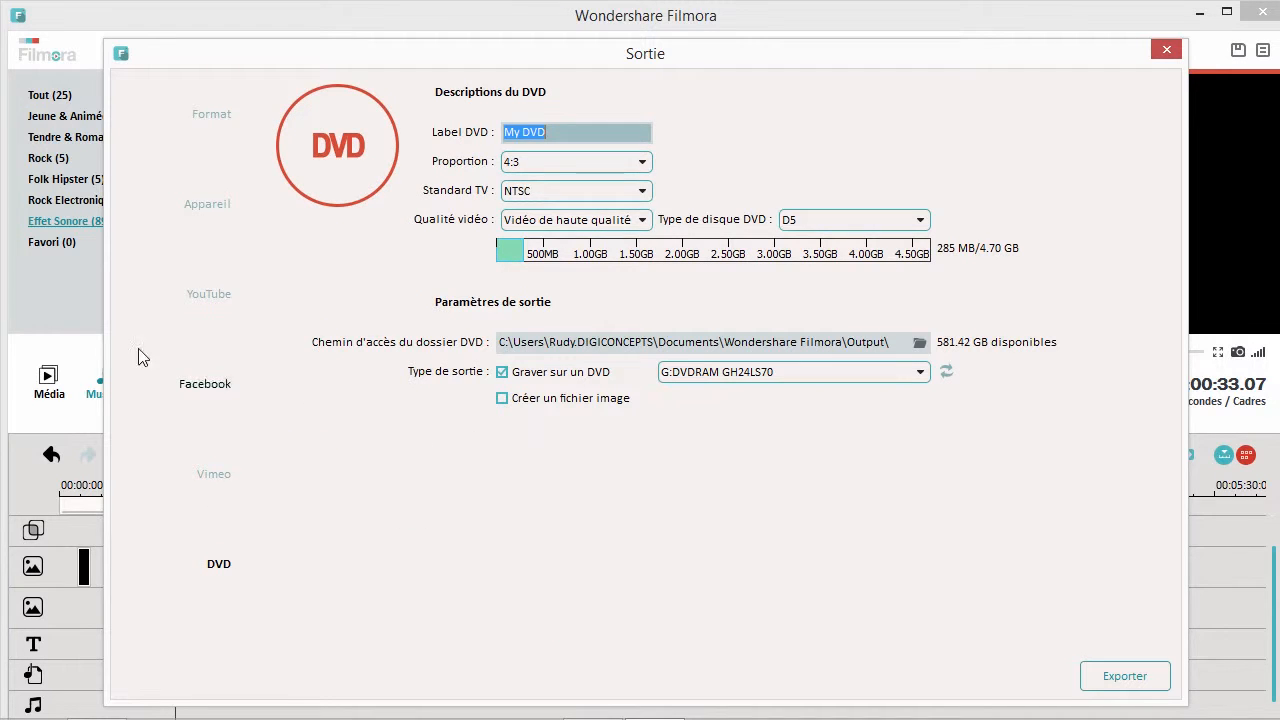
# Export the project as an MP4 named My First Video.
pyautogui.click(215, 118)
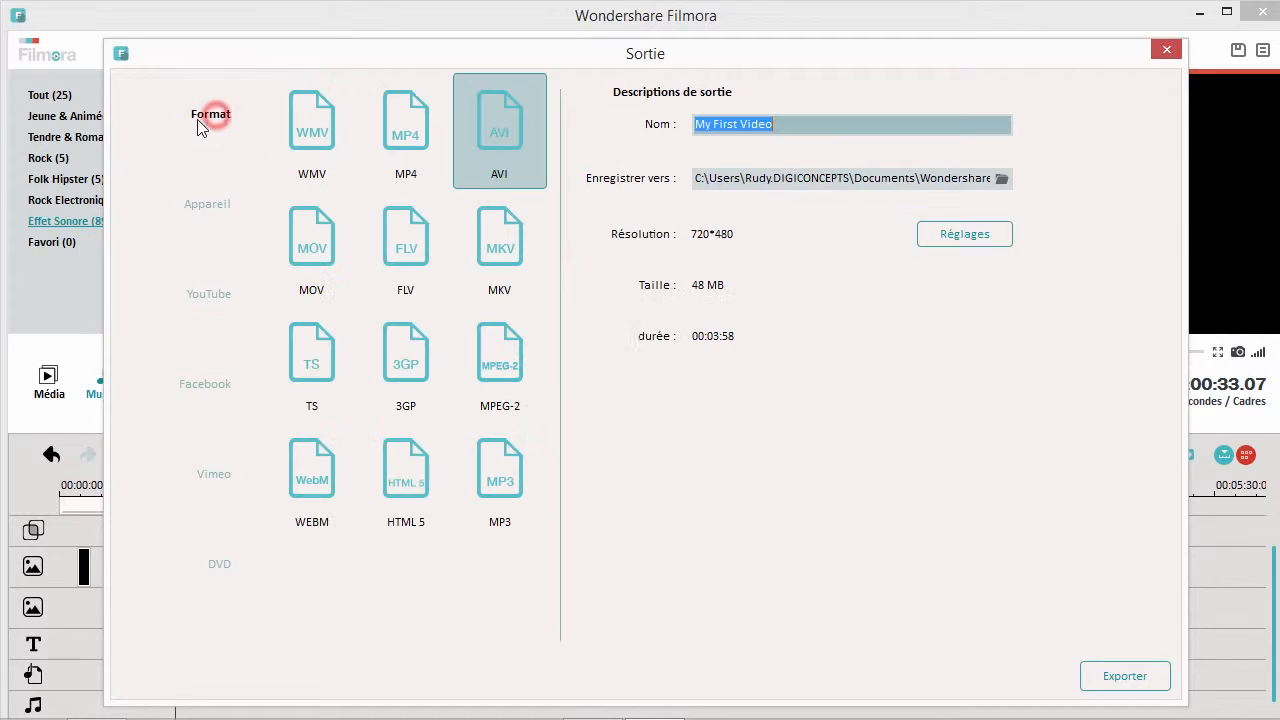
pyautogui.click(397, 133)
pyautogui.click(773, 123)
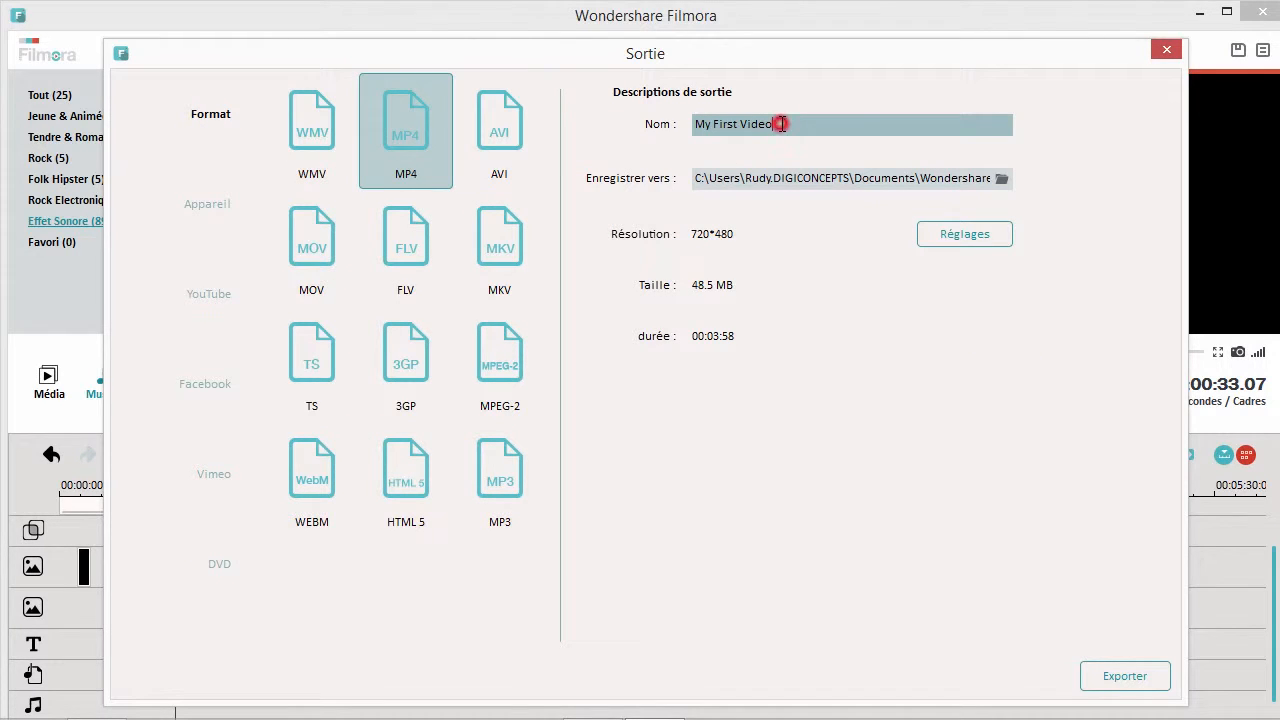
pyautogui.click(1126, 677)
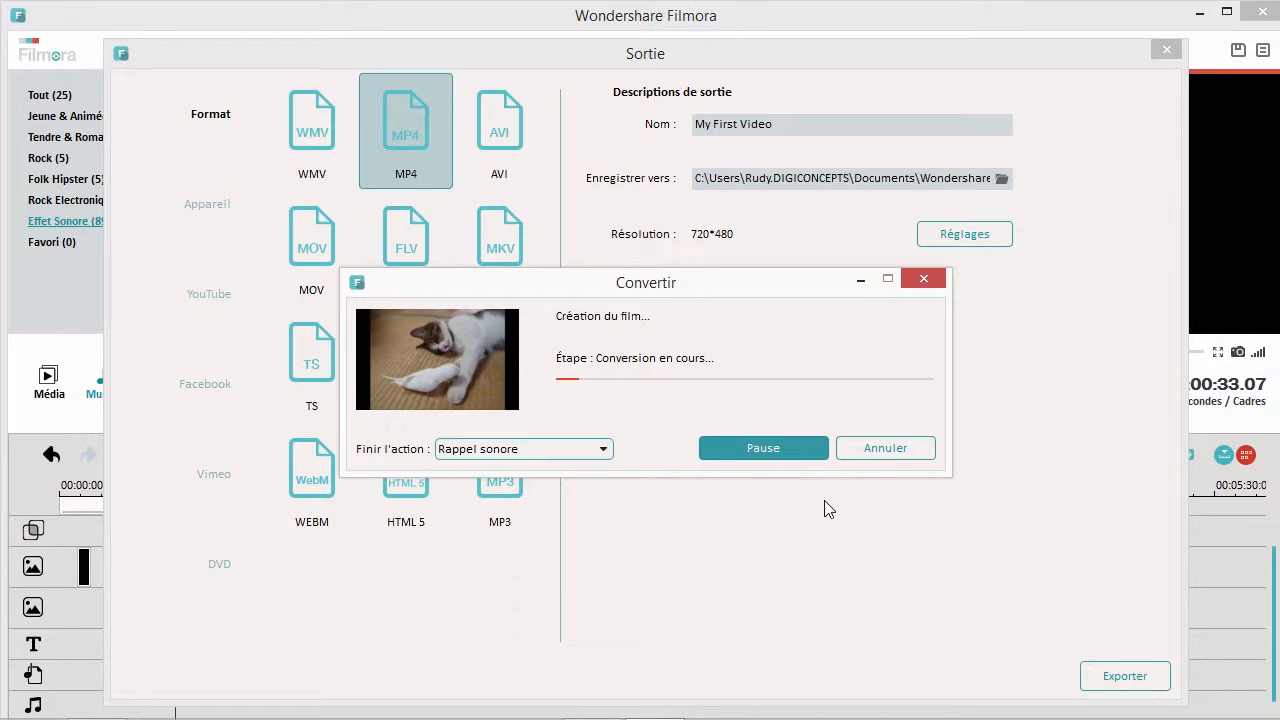
# Switch to the web browser and look through the Wondershare Filmora page down to its download section.
pyautogui.hotkey('alt', 'Tab')
pyautogui.press('Tab')
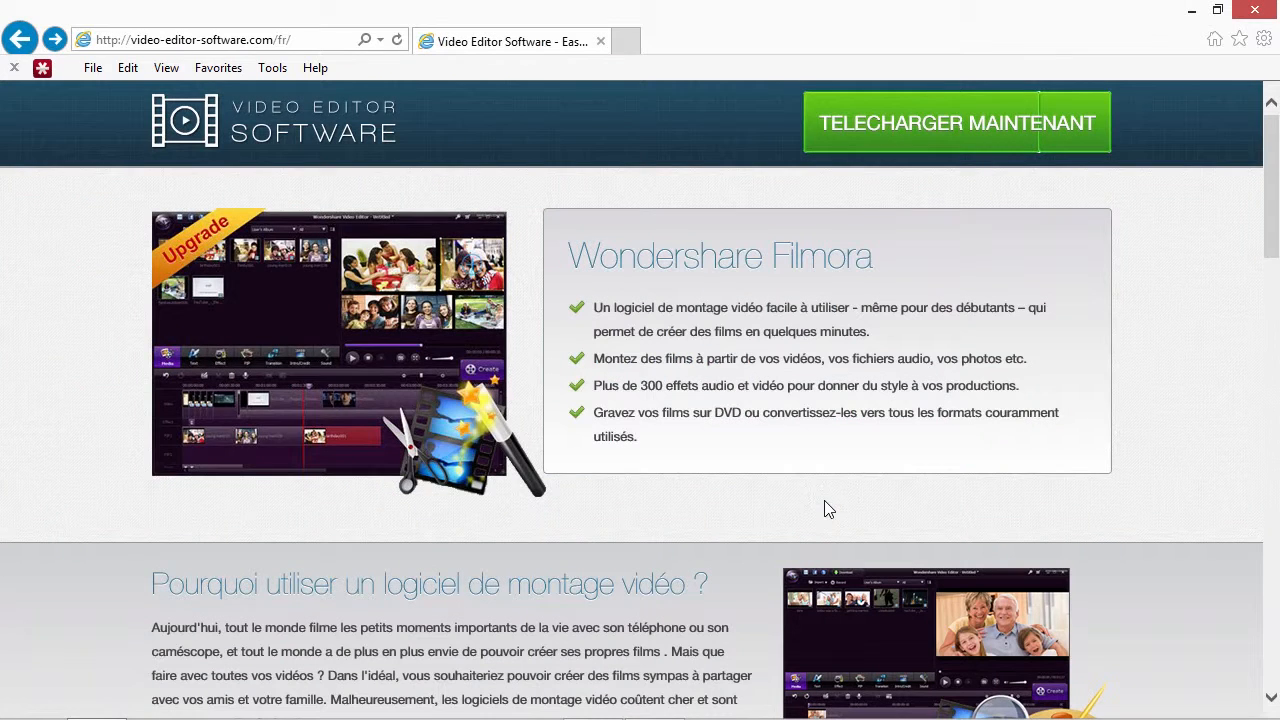
pyautogui.moveTo(1264, 196); pyautogui.dragTo(1273, 606)
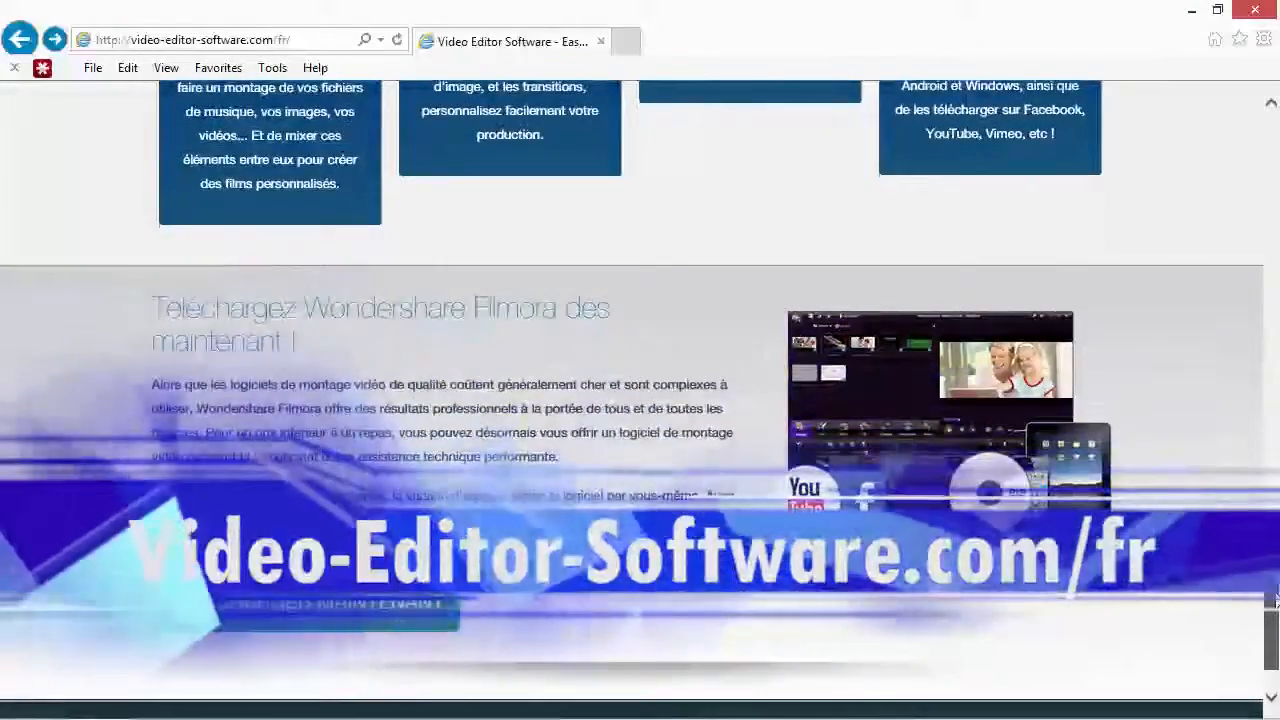